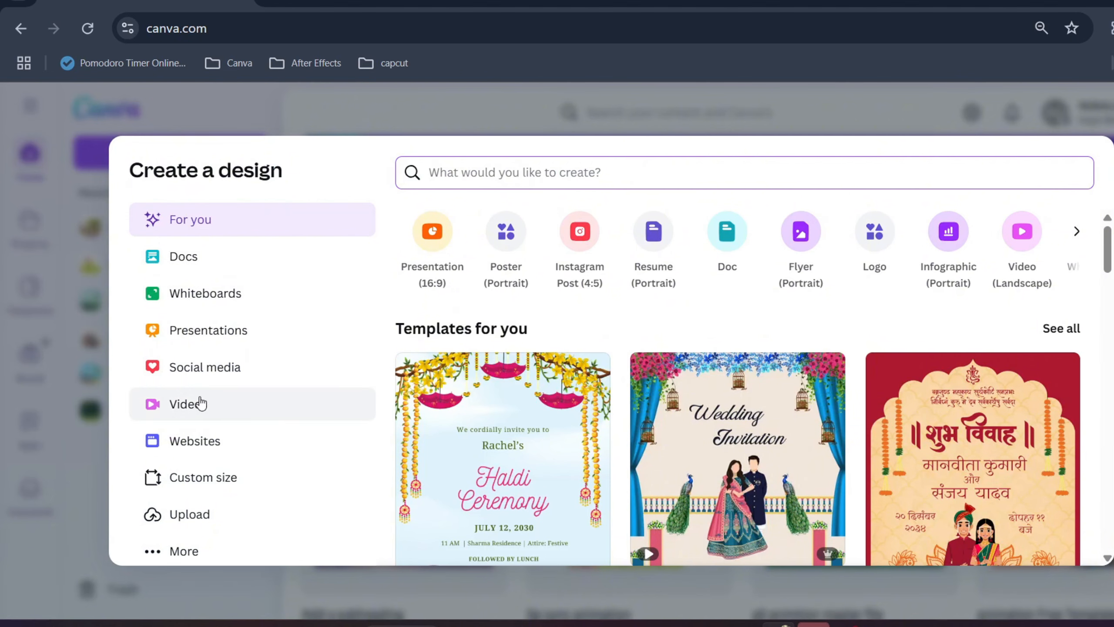
Create a new blank design in the Video (Landscape) format.
click(198, 411)
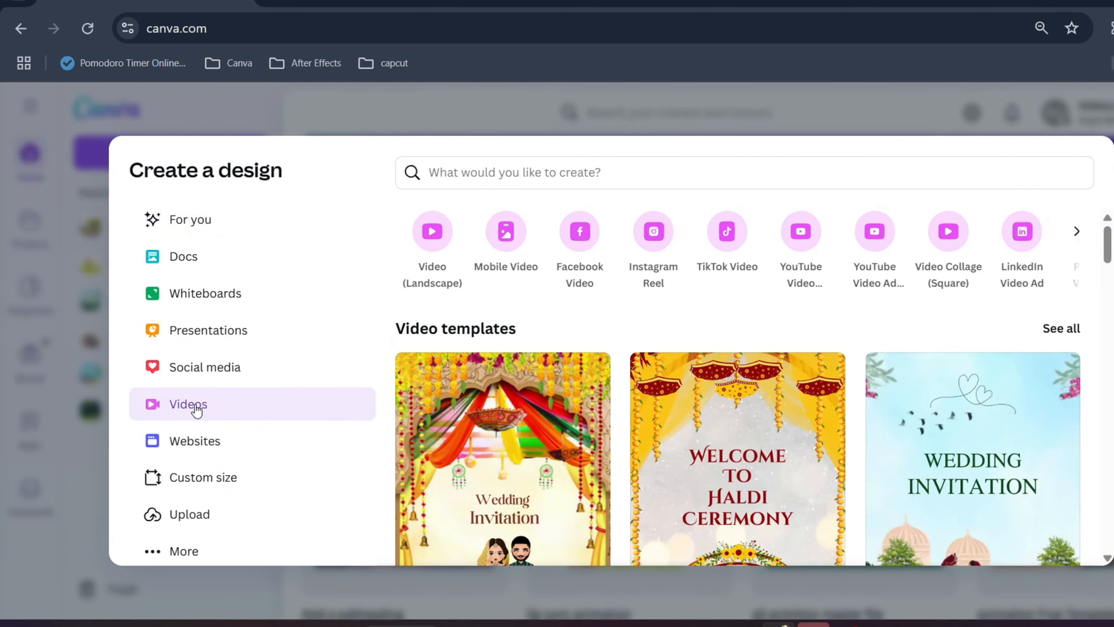
click(423, 235)
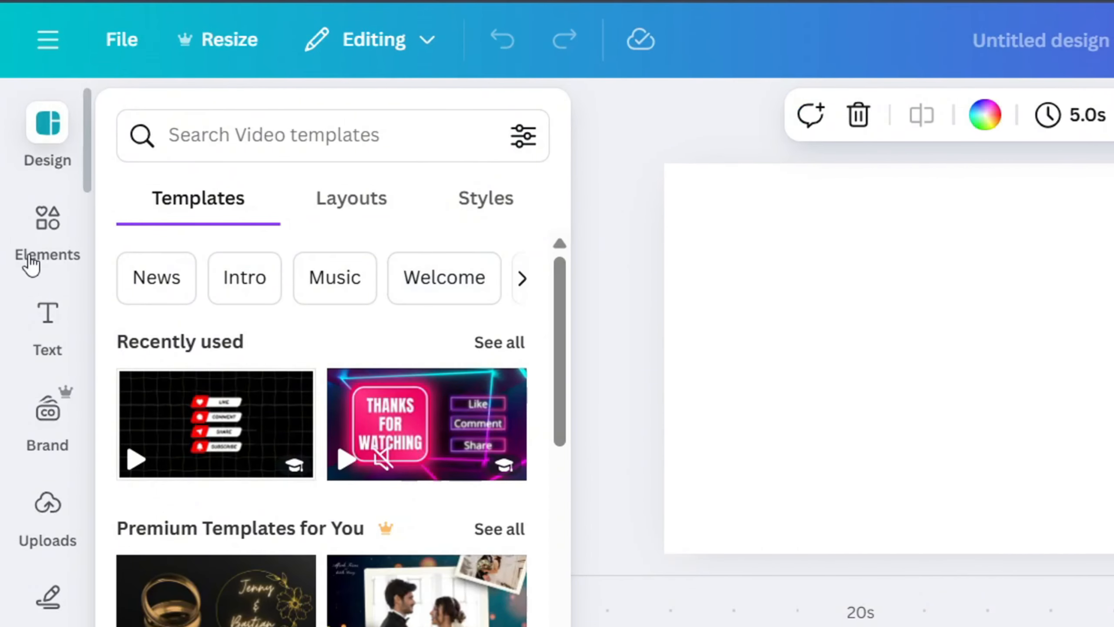
Search the elements library for "street" and restrict the results to graphics.
click(38, 212)
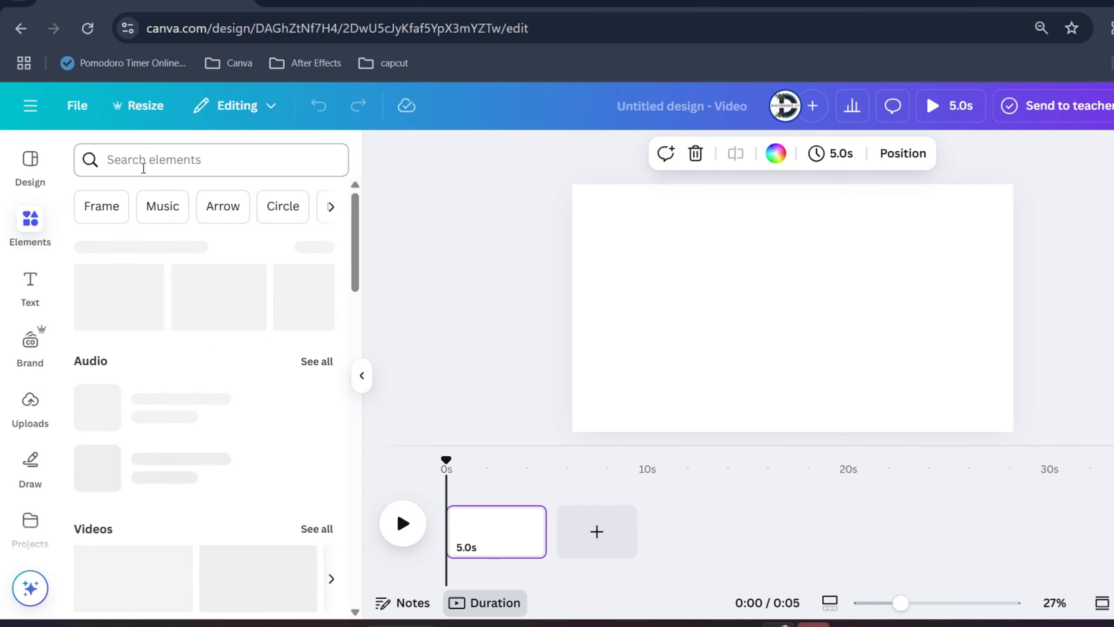
click(170, 170)
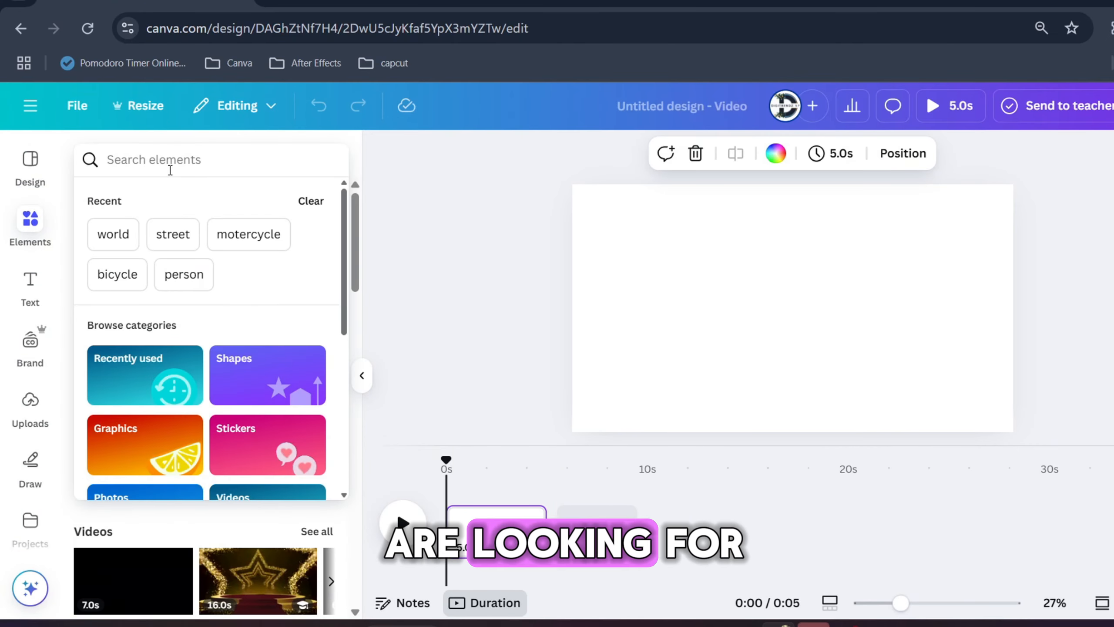
text(stree)
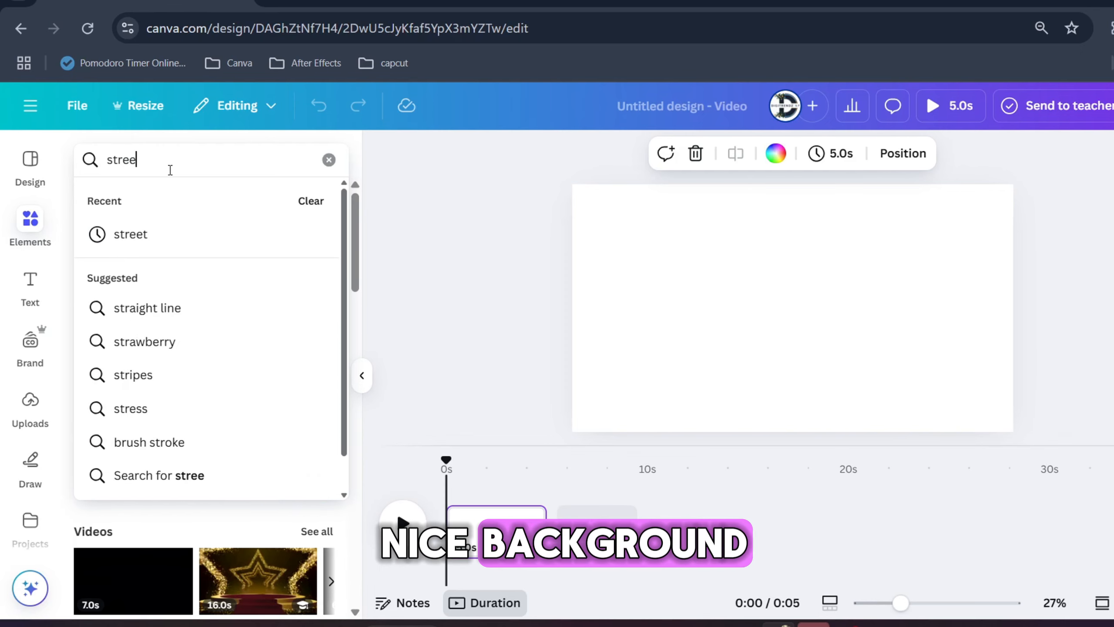
text(t\)
key(BackSpace)
key(Return)
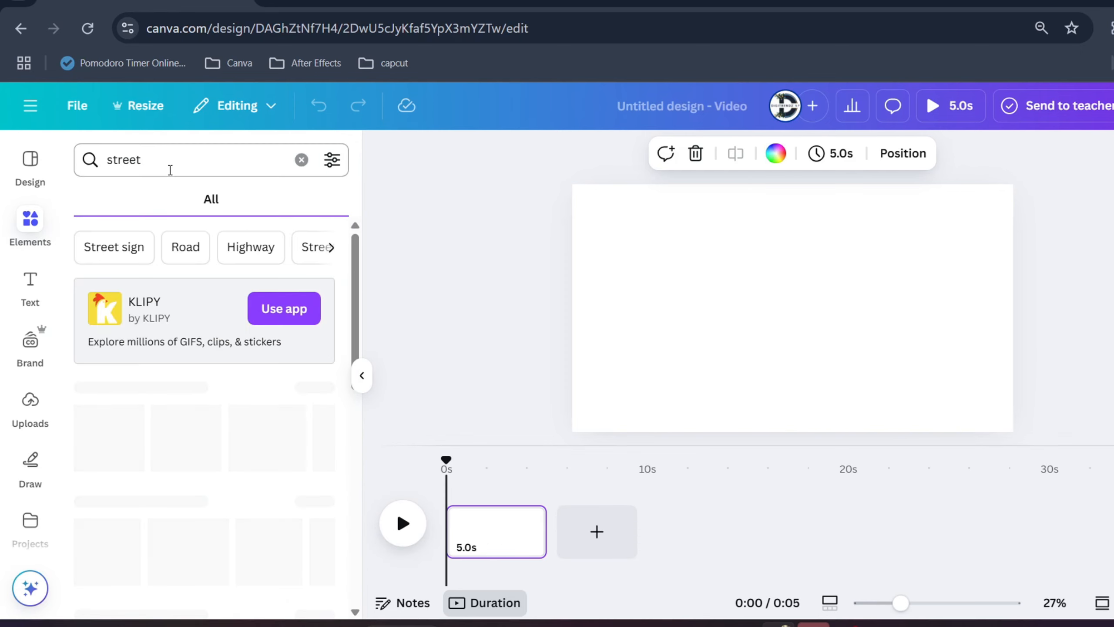
click(133, 198)
Insert the graphic of a straight road through green fields with mountains and enlarge it to cover the whole page.
scroll(252, 409, down, 10)
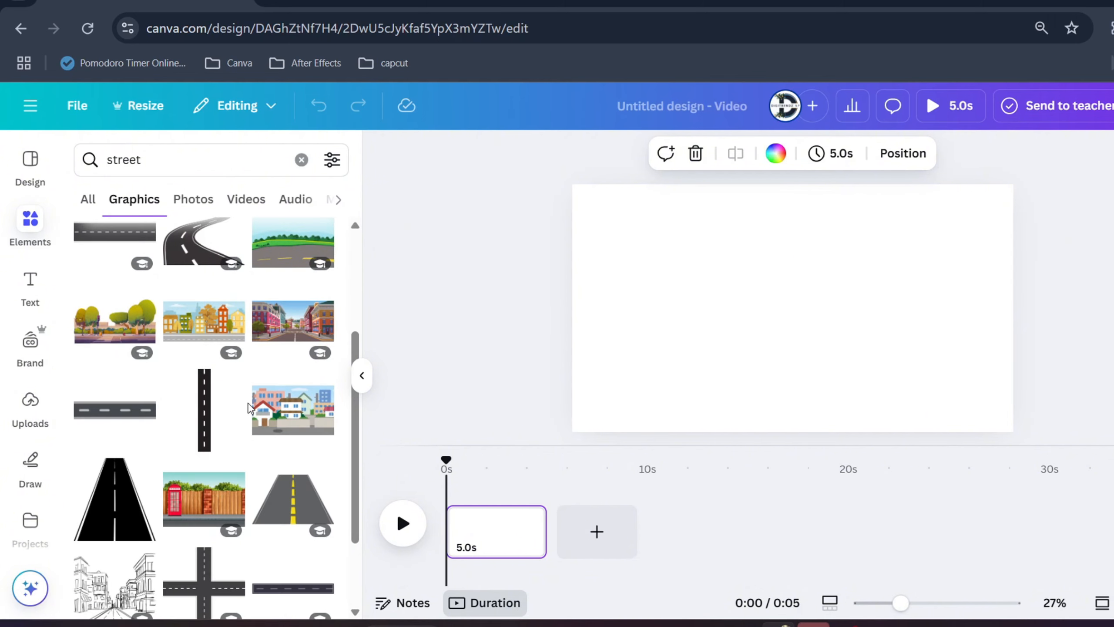
scroll(252, 408, down, 4)
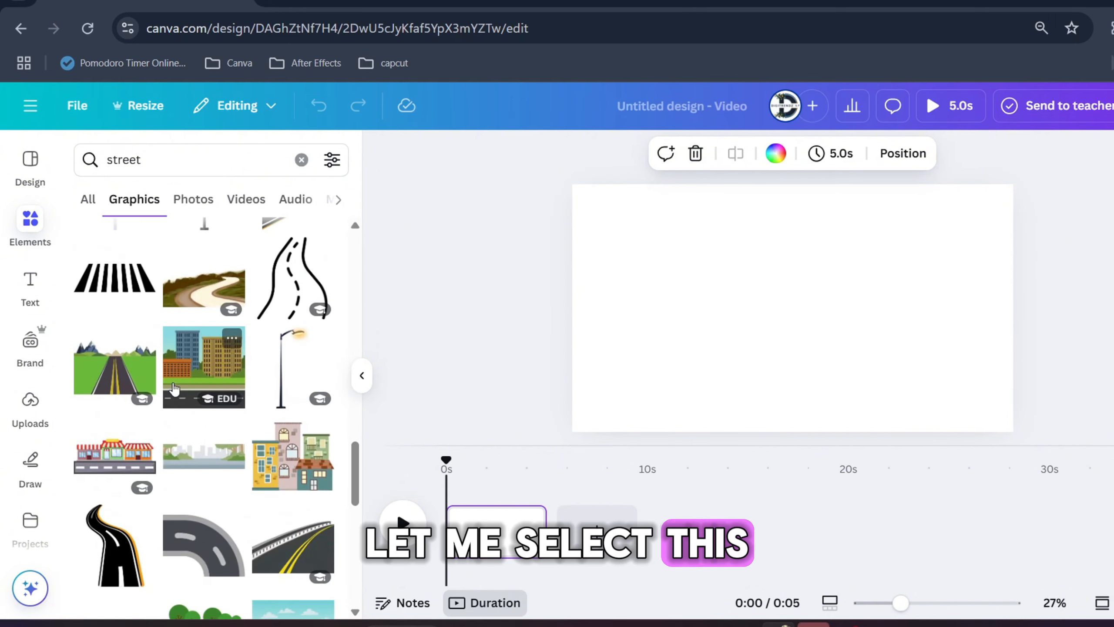
click(101, 367)
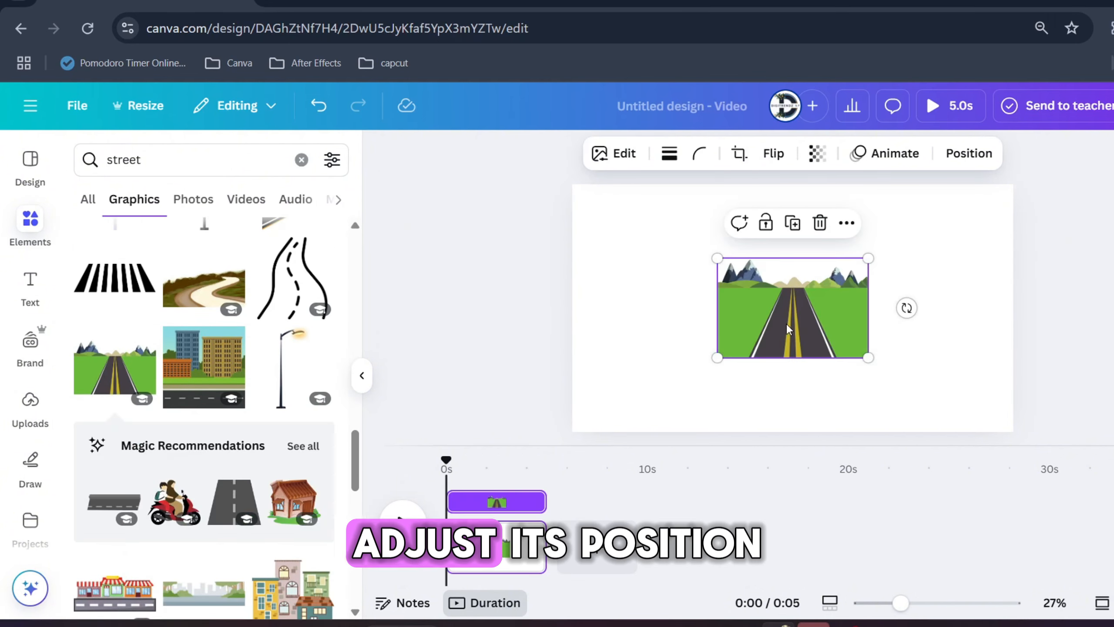
drag(798, 313, 1027, 435)
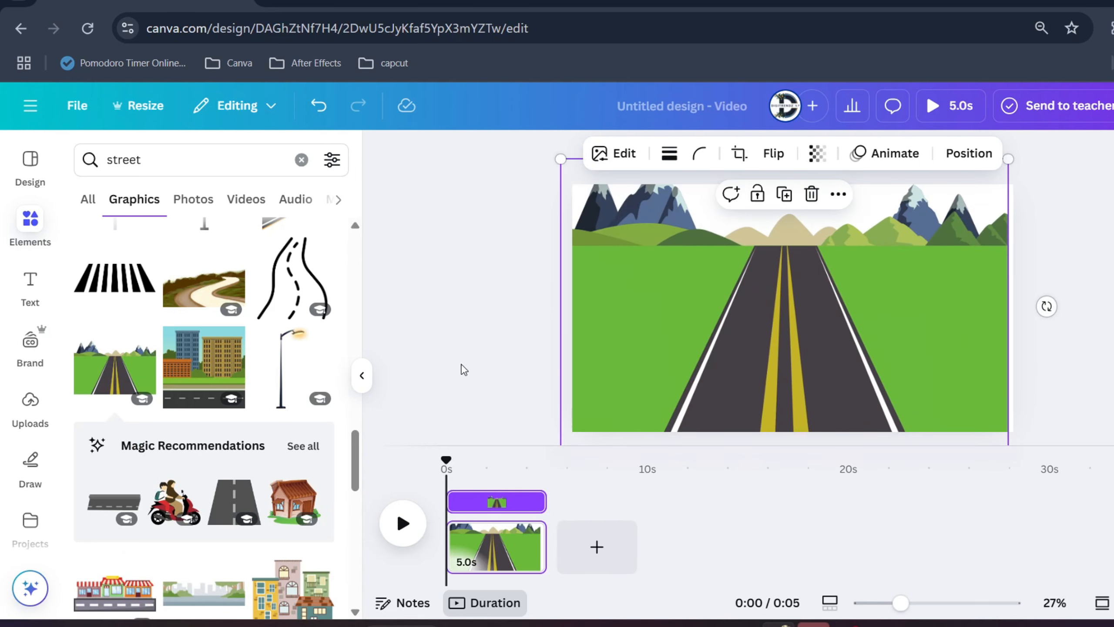
Search the graphics library for "car".
click(157, 165)
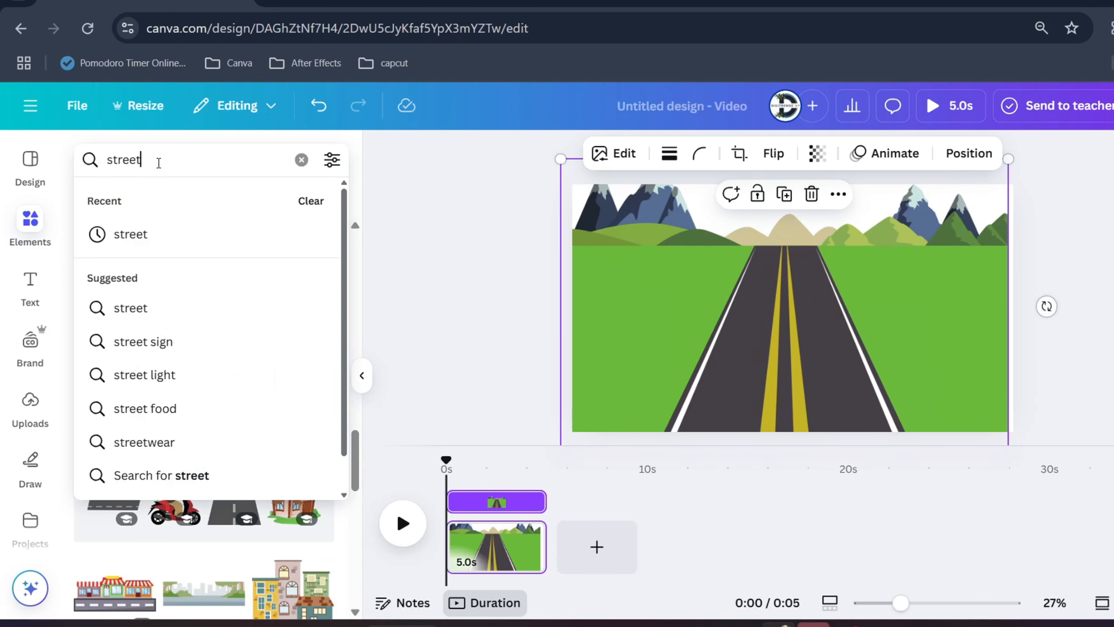
key(ctrl+a)
text(c)
key(Return)
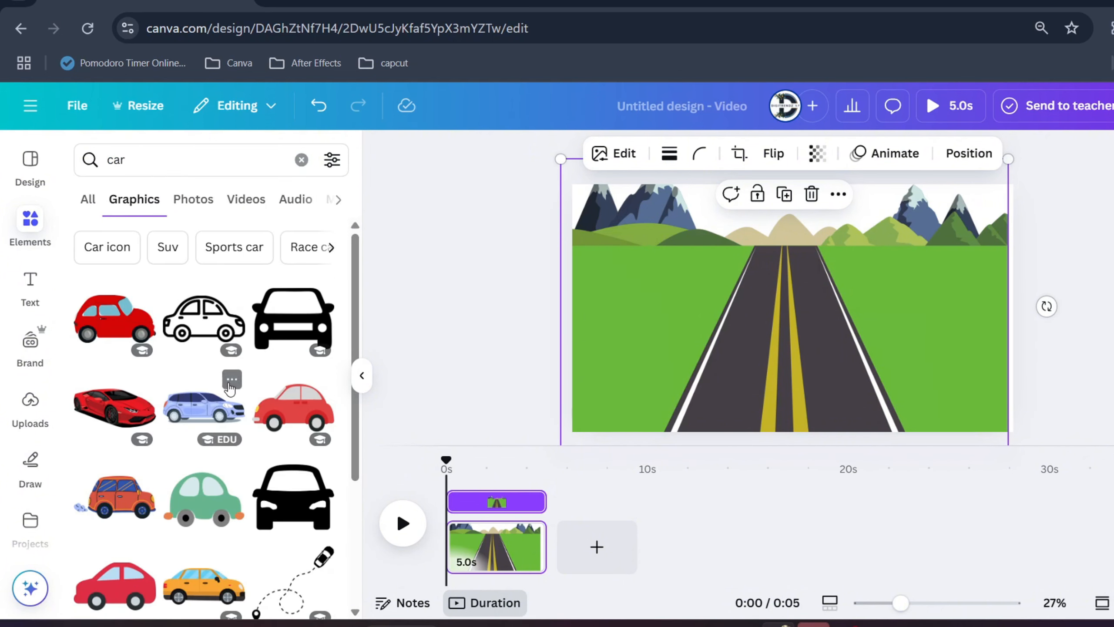
Filter the car graphics to show only animated ones.
scroll(229, 387, down, 5)
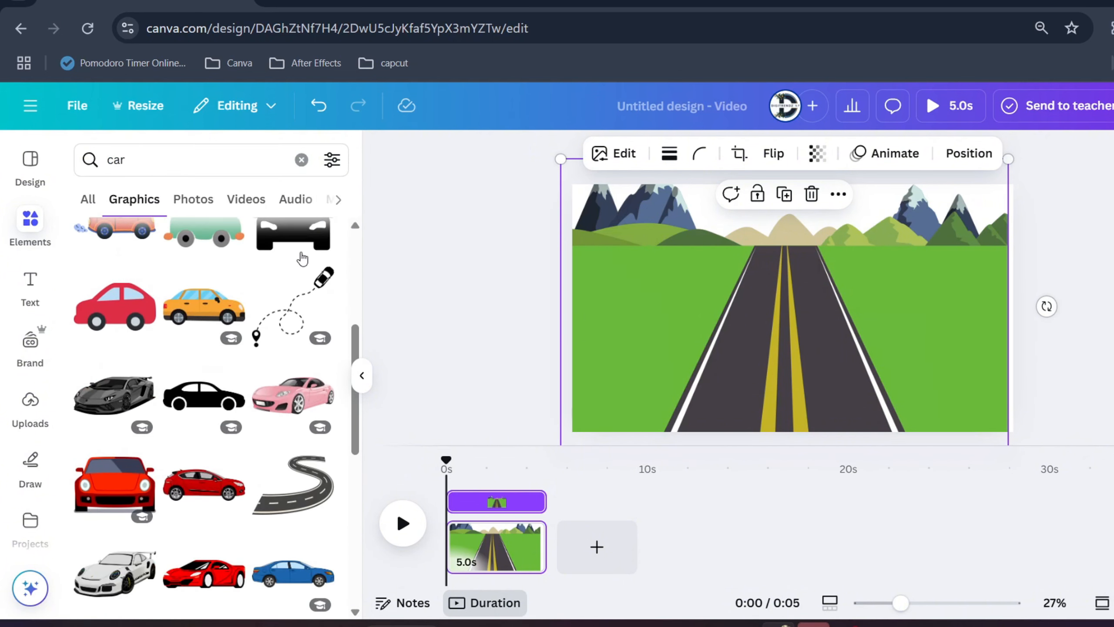
scroll(302, 259, up, 5)
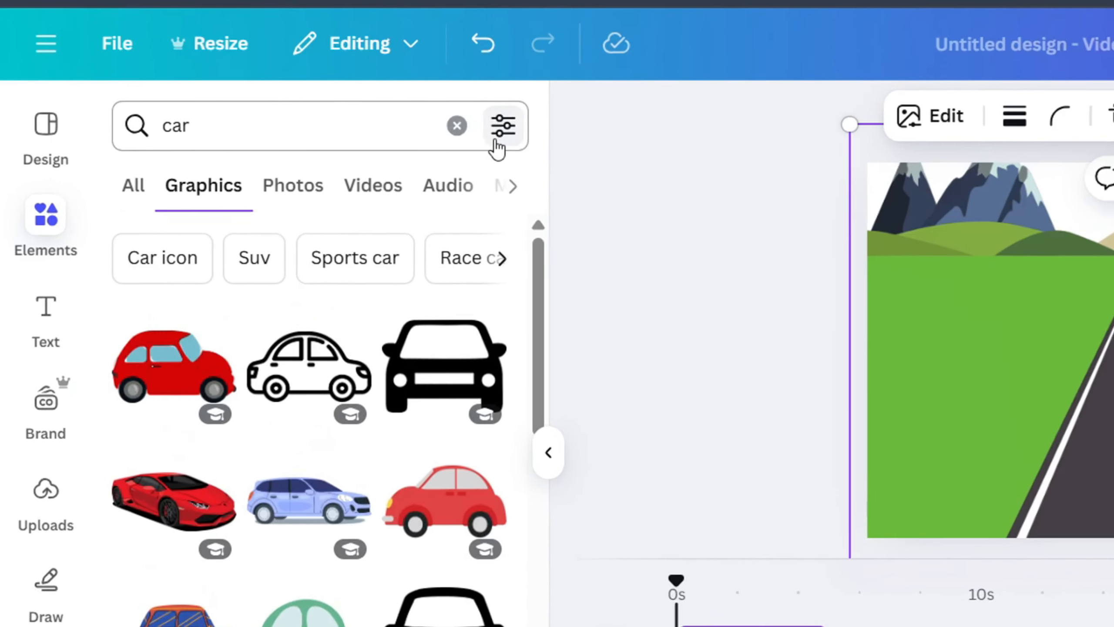
click(497, 141)
scroll(219, 439, down, 4)
click(228, 307)
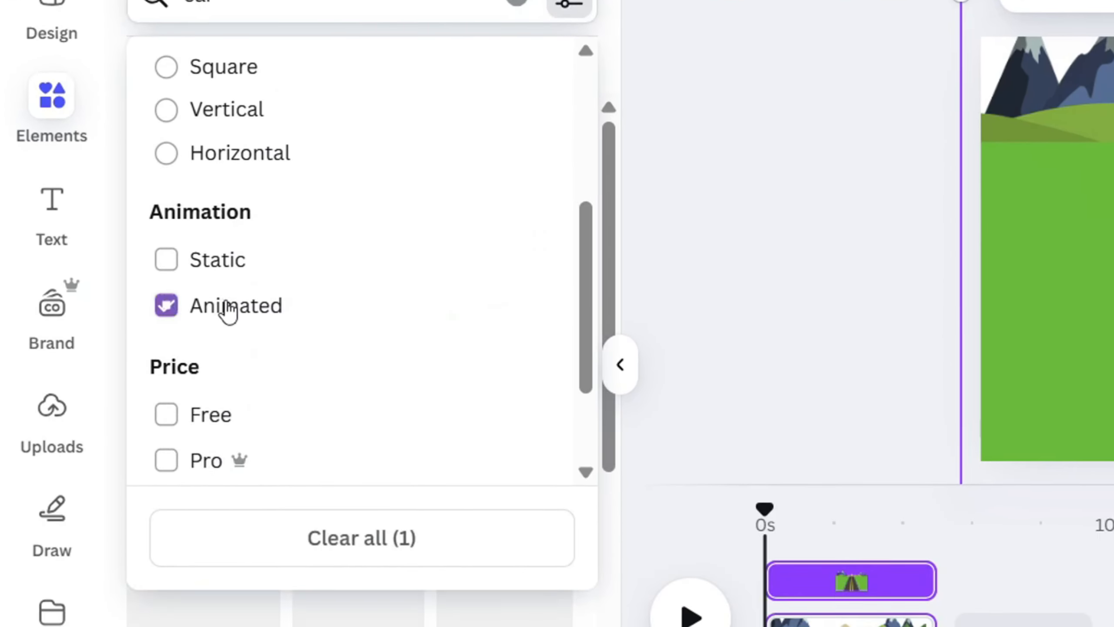
click(709, 281)
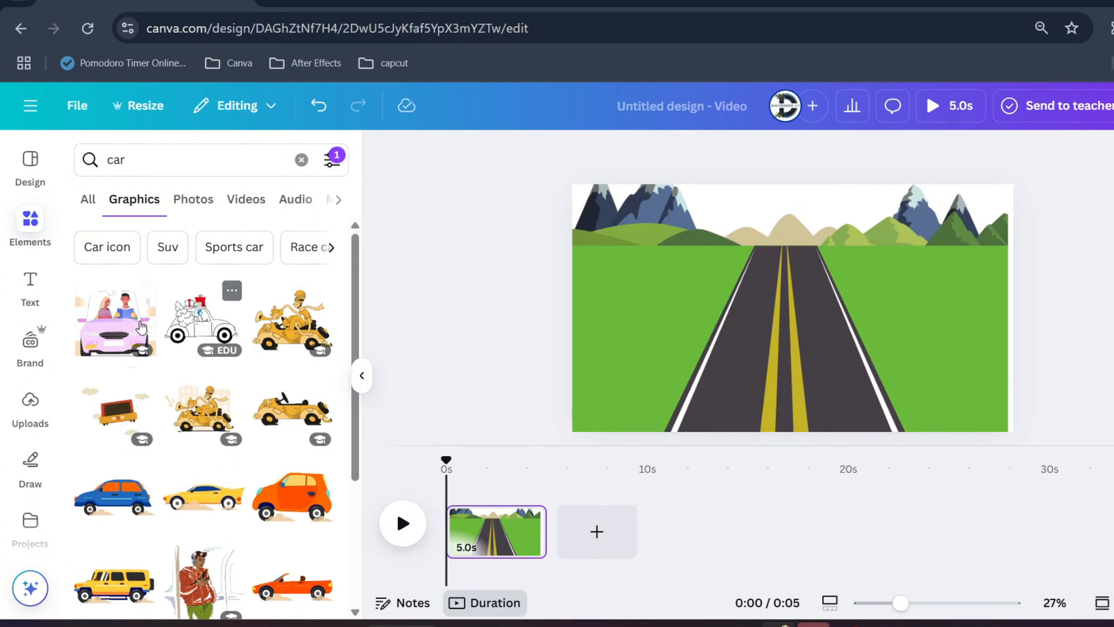
Insert the animated pink car with two passengers, shrink it and place it at the far end of the road.
click(108, 320)
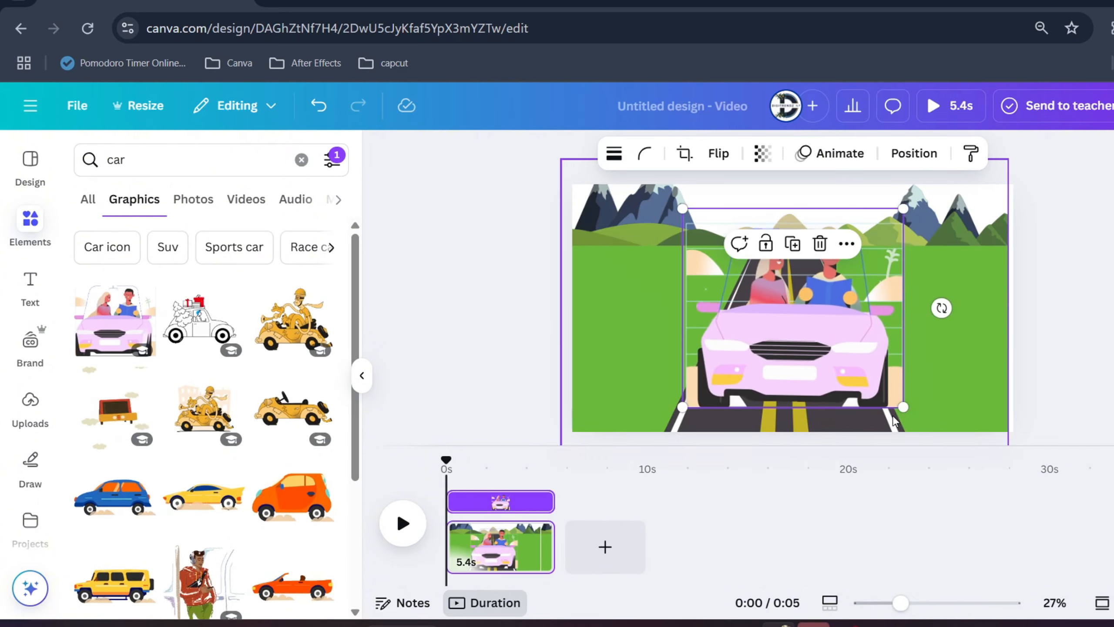
drag(931, 409, 790, 229)
drag(832, 272, 824, 257)
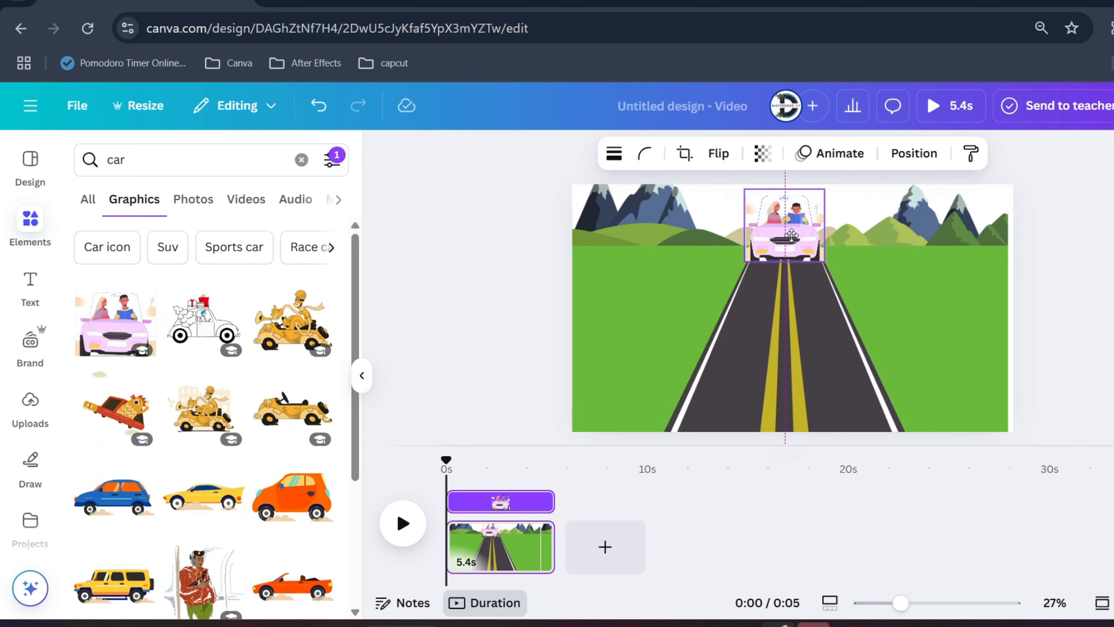
Duplicate the page and, on the copy, enlarge the road background far beyond the page edges so the mountains fall outside the frame.
right_click(508, 562)
click(612, 291)
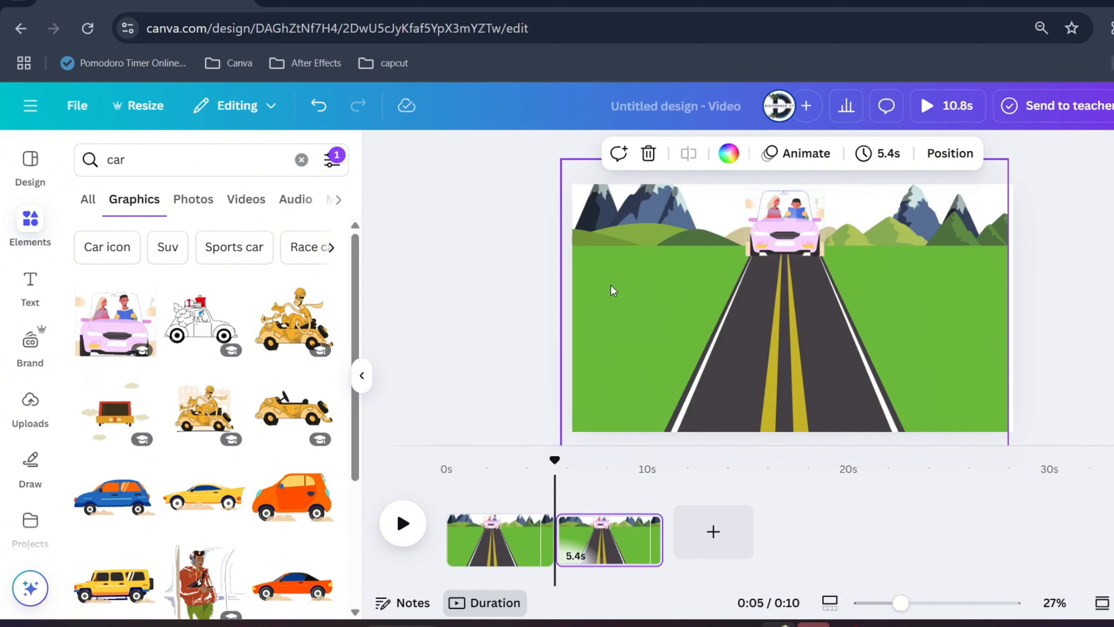
click(696, 312)
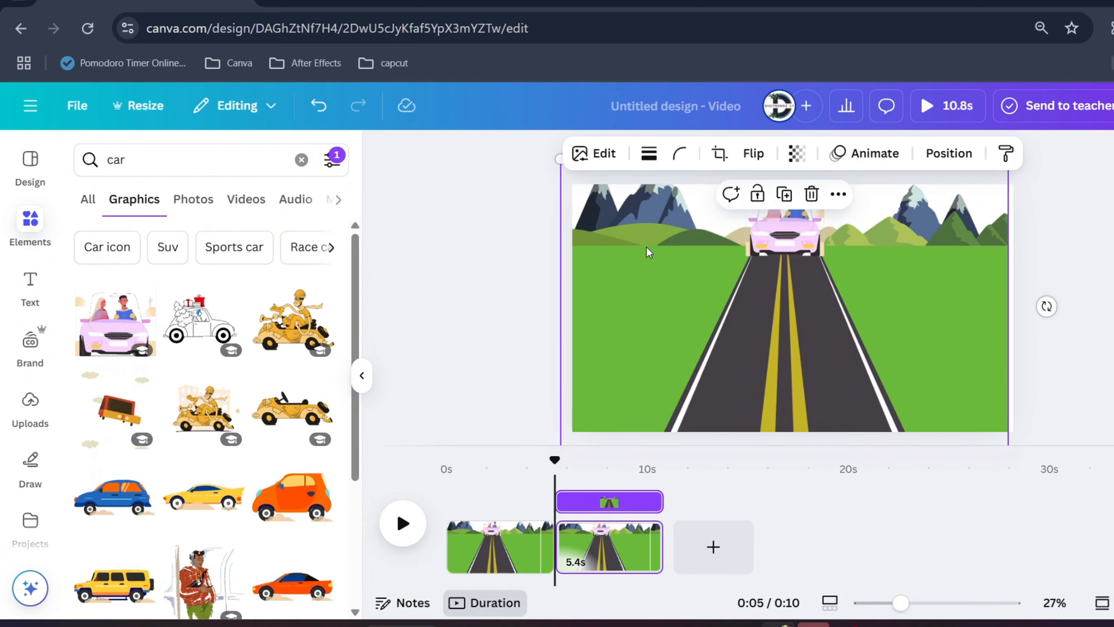
drag(556, 161, 401, 52)
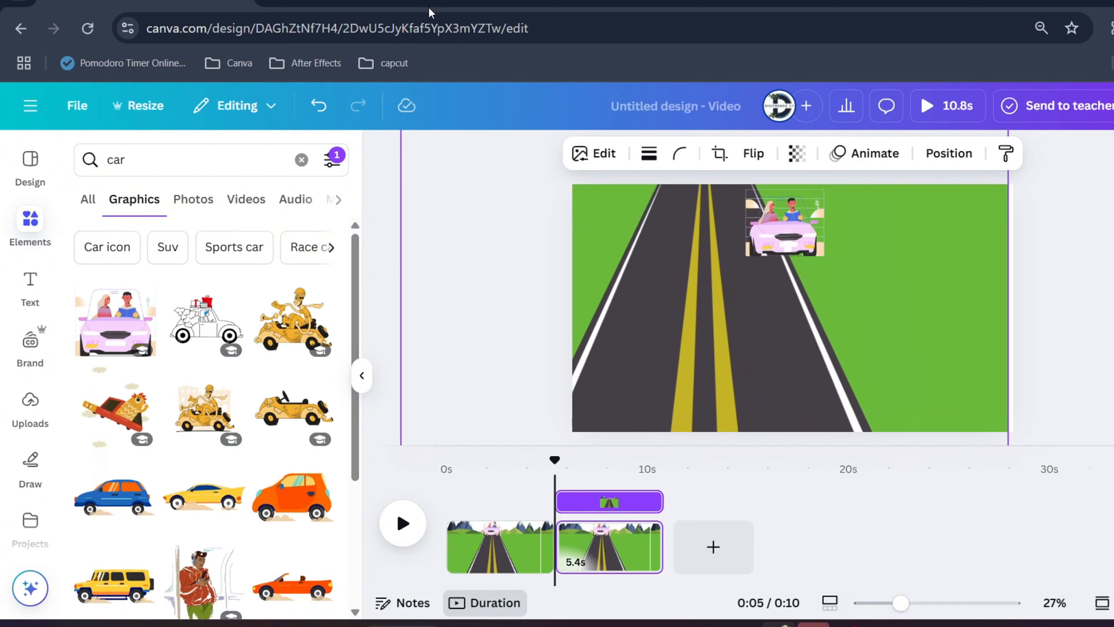
drag(900, 603, 873, 604)
drag(897, 380, 975, 426)
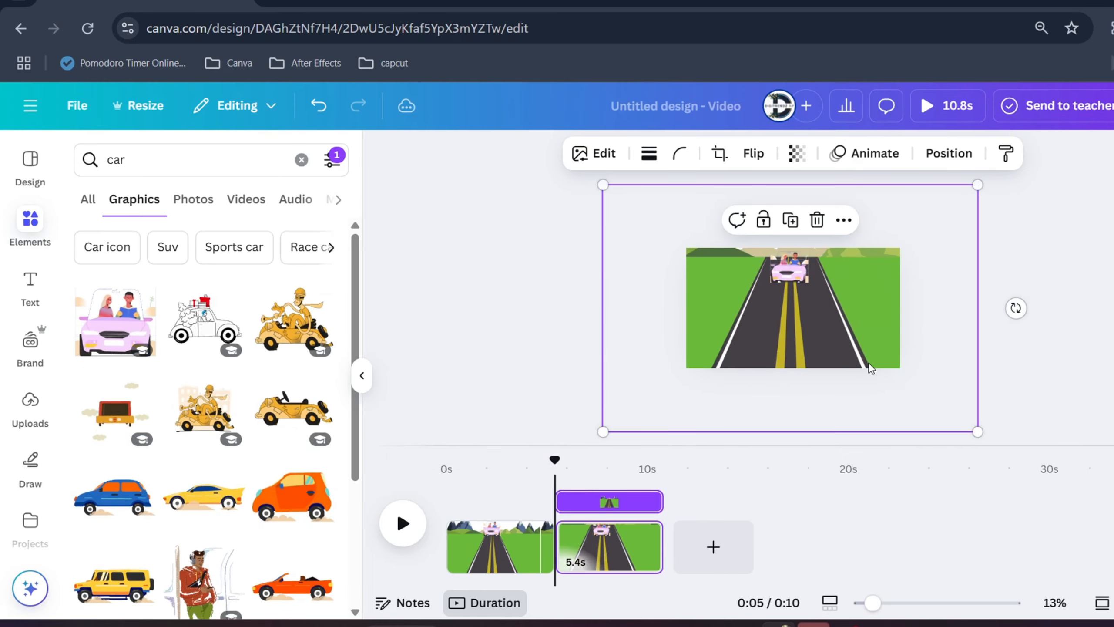
Enlarge the pink car on the second page and move it closer to the viewer in the road's left lane.
click(785, 277)
drag(769, 283, 761, 334)
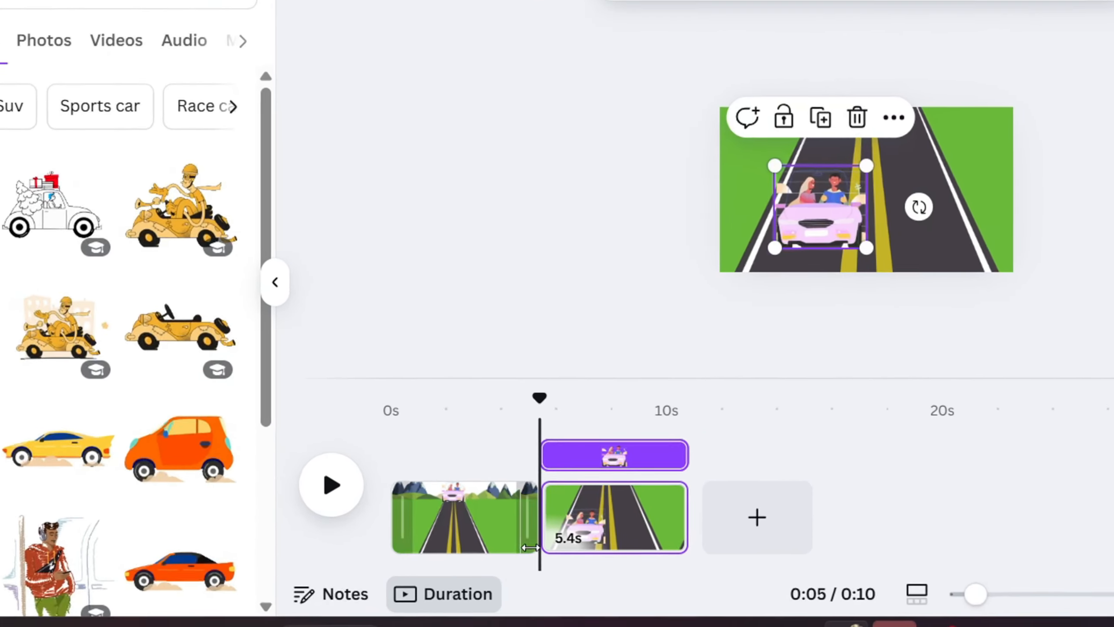
Add a Match & Move transition between the first and second pages.
mouse_move(557, 563)
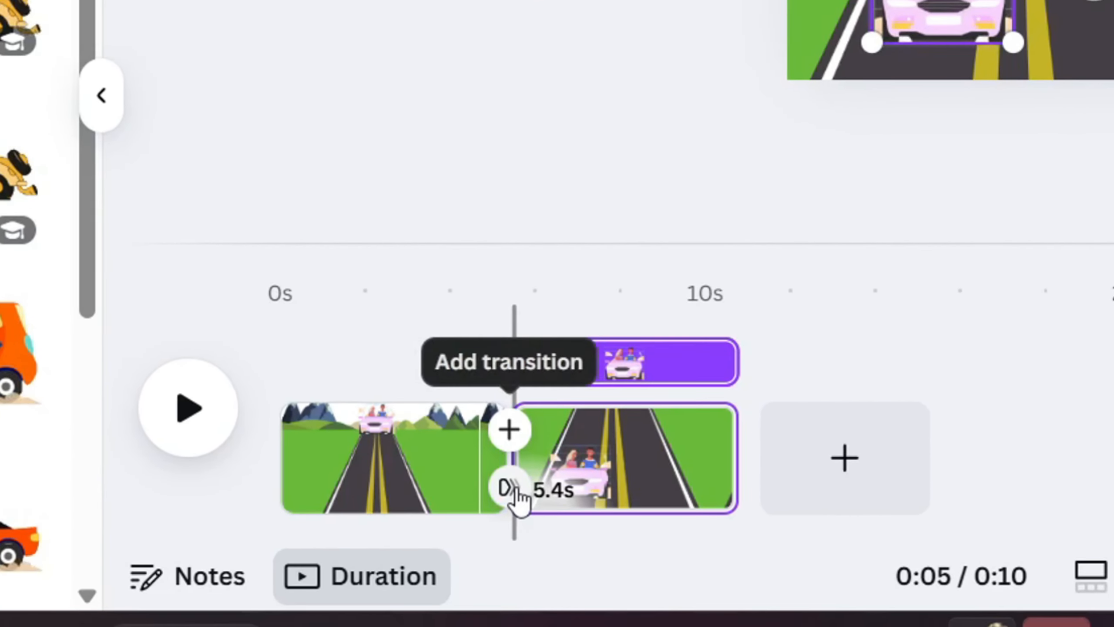
click(511, 488)
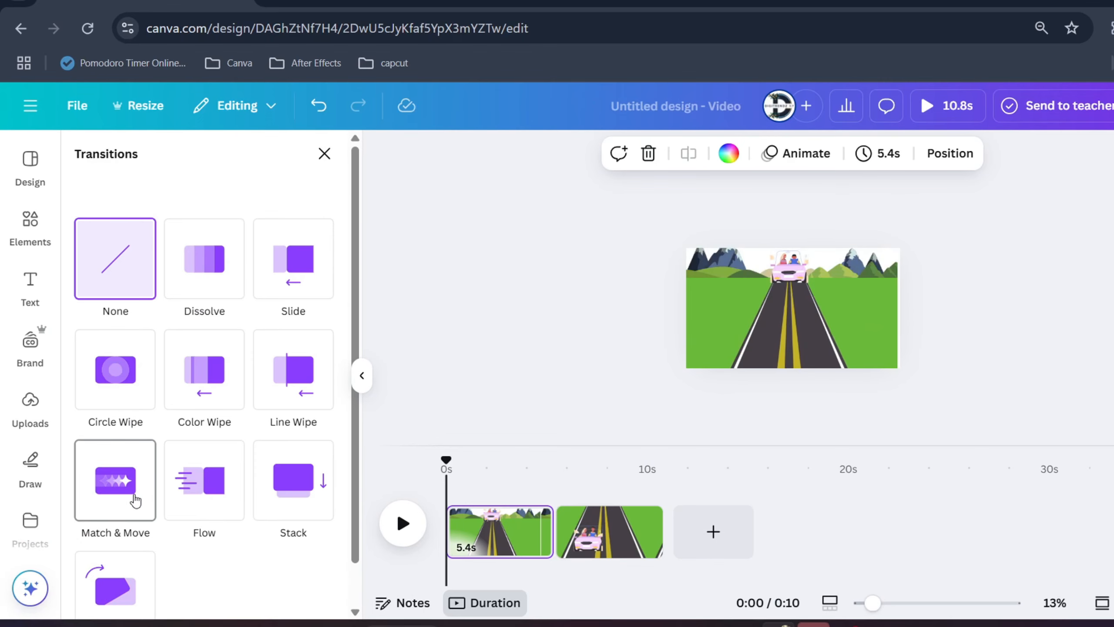
click(240, 417)
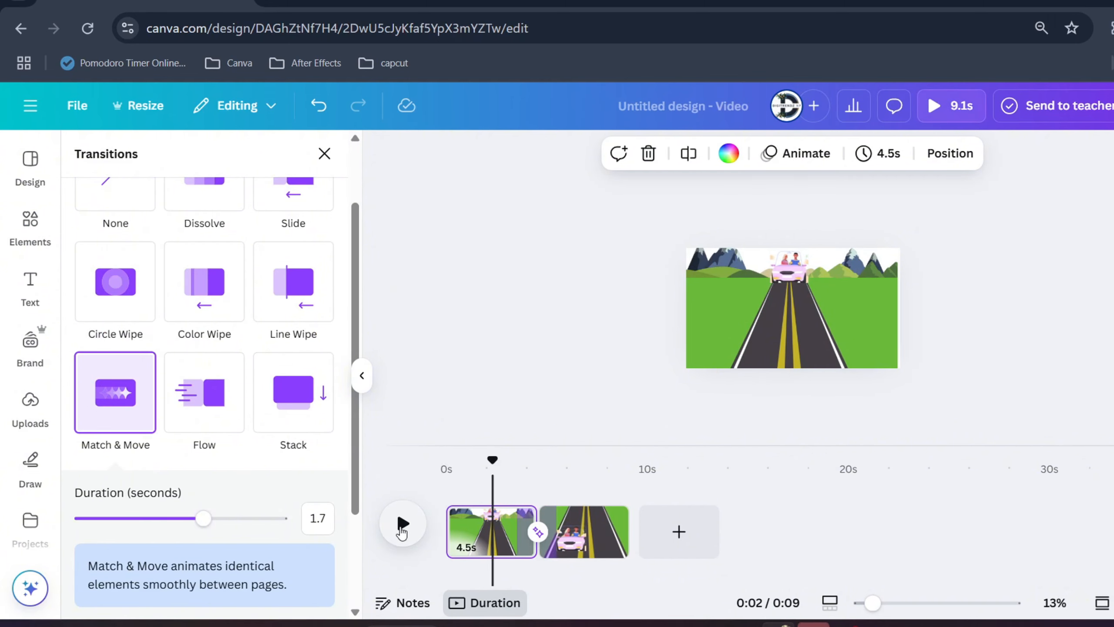
Search the graphics for "street" to find a background for the blank third page, with static results included.
drag(879, 613, 895, 608)
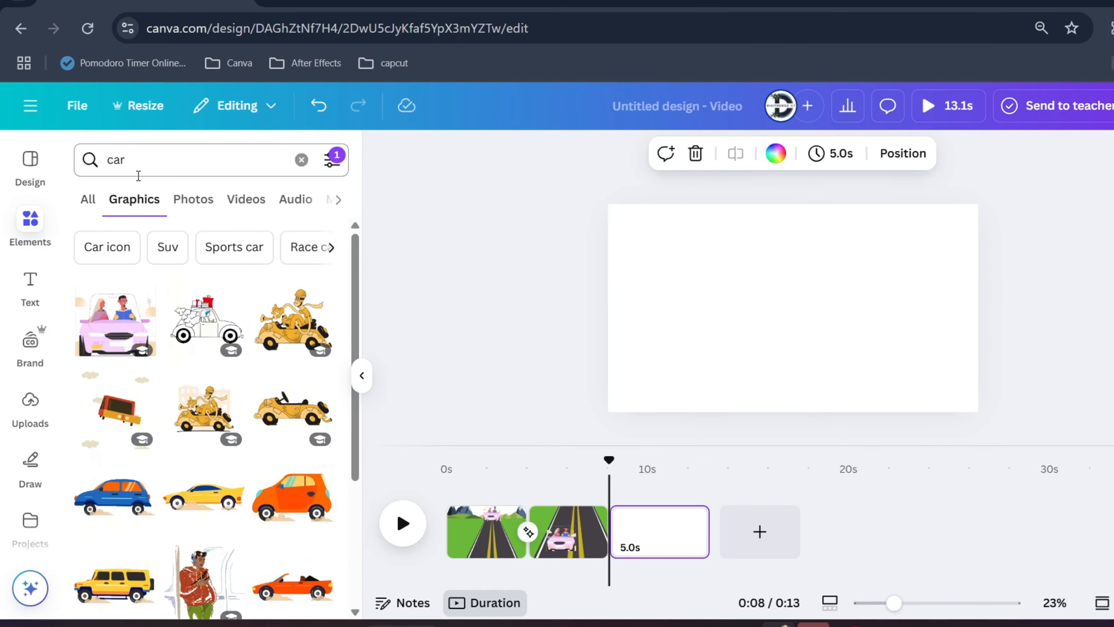
double_click(138, 172)
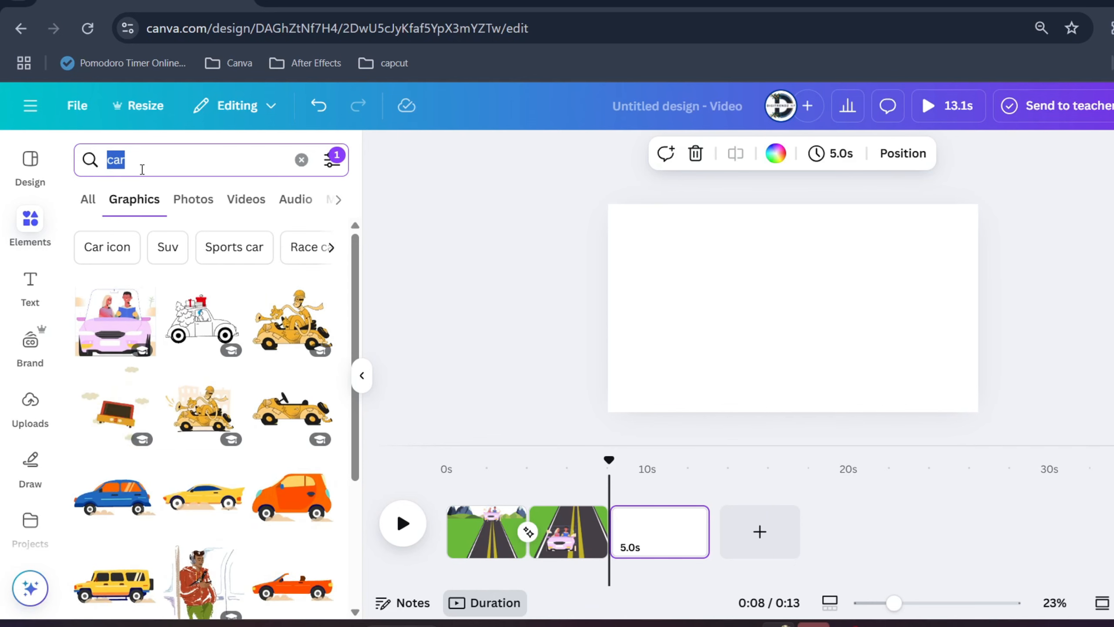
text(street)
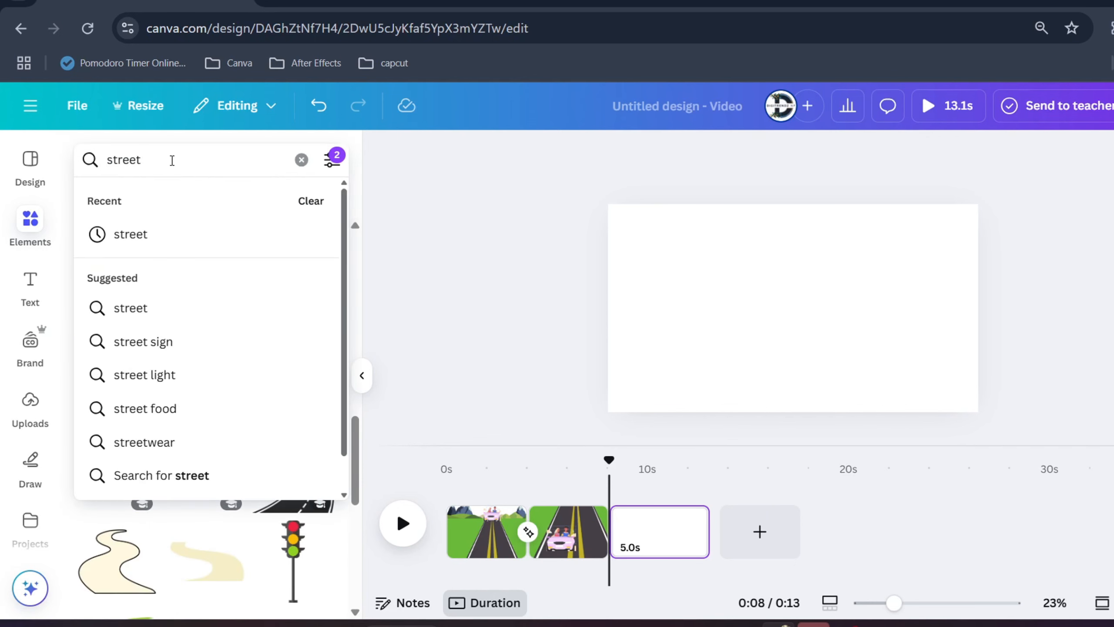
key(Return)
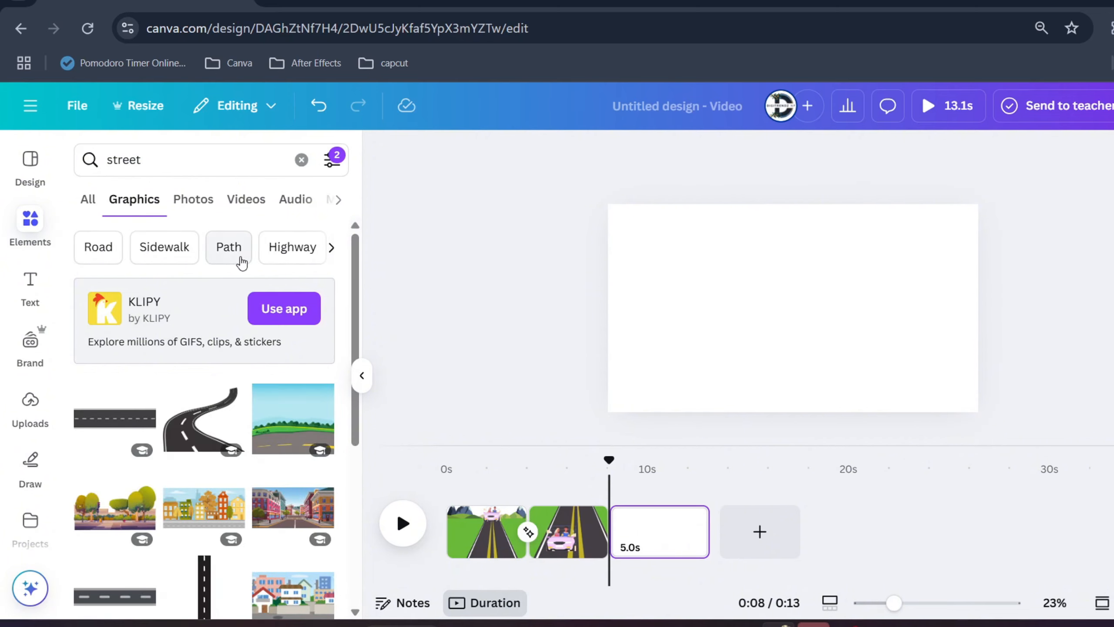
Insert the street graphic with shops and a city skyline on the third page and enlarge it to cover the whole page.
scroll(259, 327, down, 10)
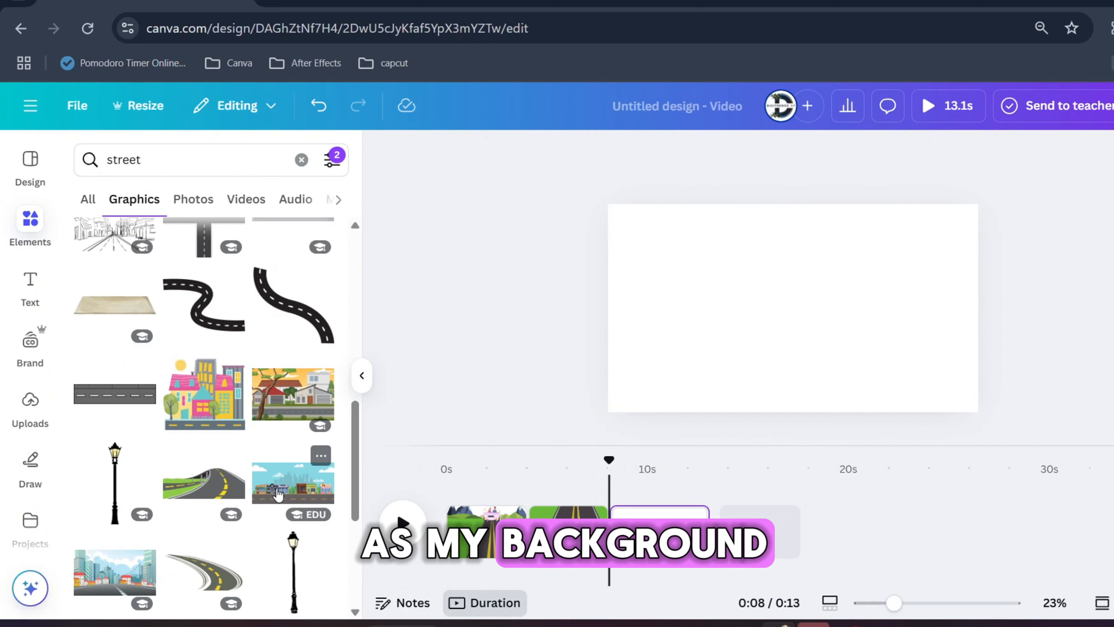
click(292, 482)
drag(719, 344, 604, 419)
drag(868, 270, 1077, 164)
drag(945, 324, 908, 330)
drag(1039, 413, 1113, 451)
drag(1070, 396, 1049, 368)
Search the graphics library for "car" again for the shop street scene.
click(167, 158)
text(ca)
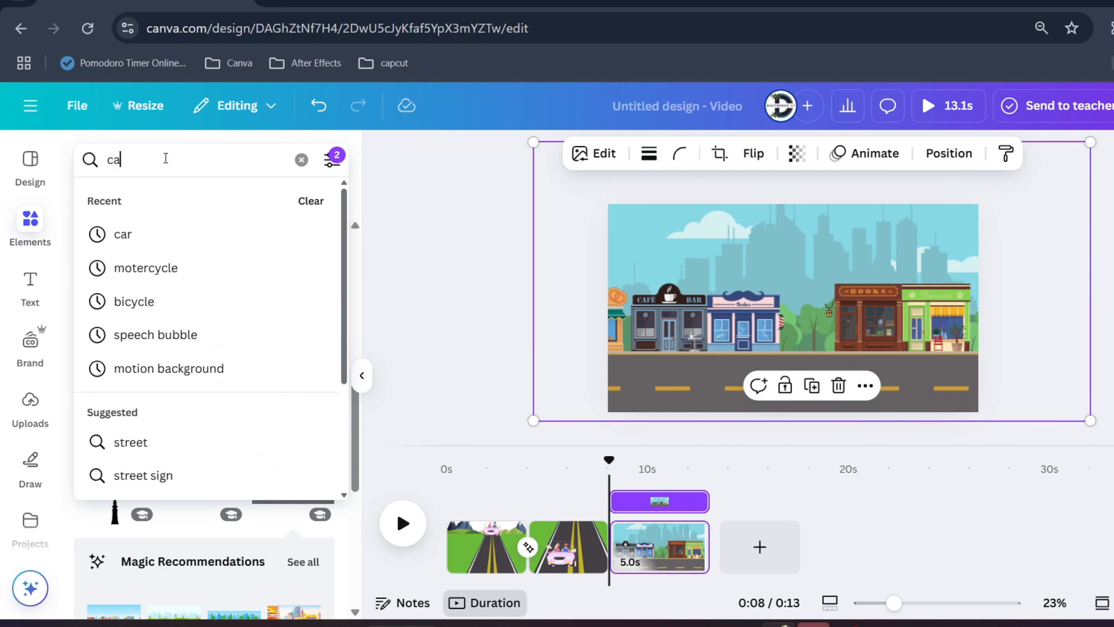
text(r)
click(126, 241)
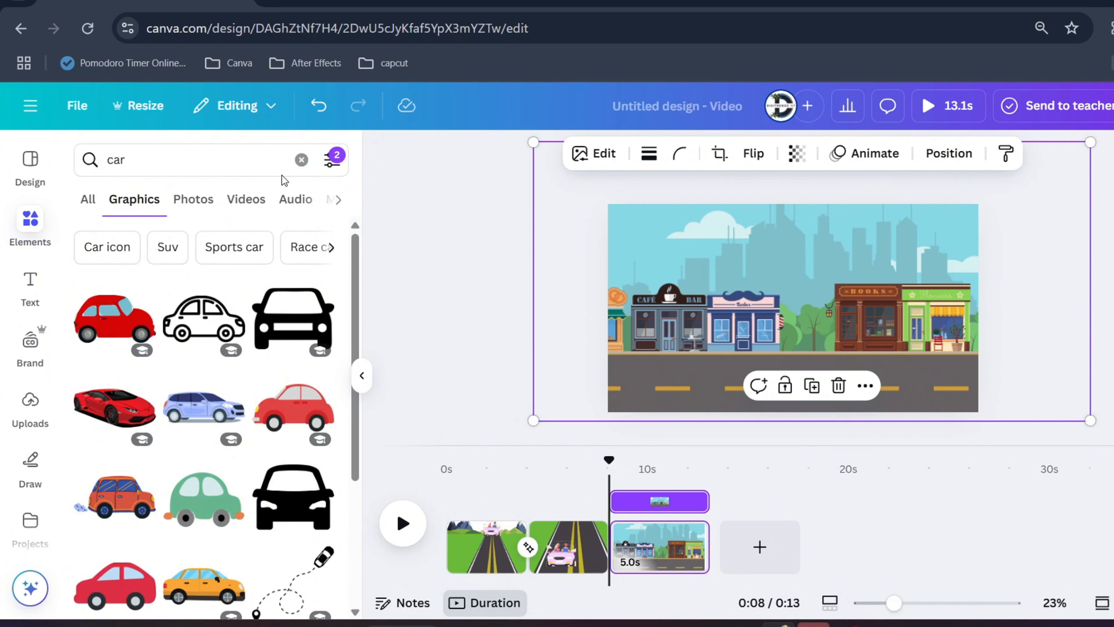
Exclude static graphics from the filter so only animated cars are listed.
click(332, 163)
scroll(203, 356, down, 4)
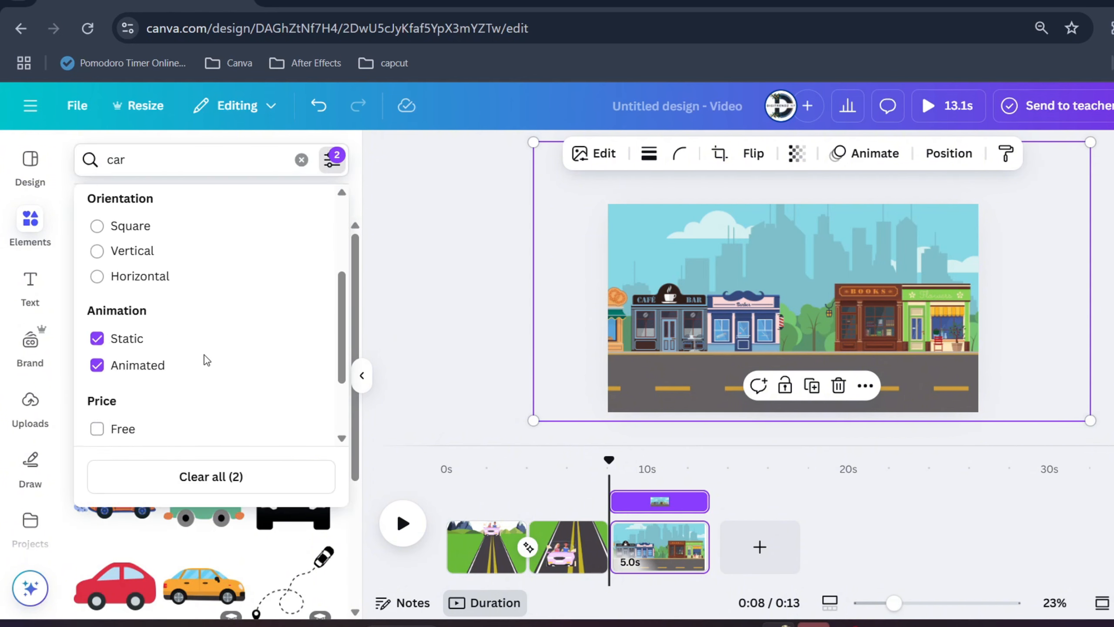
click(127, 320)
click(424, 344)
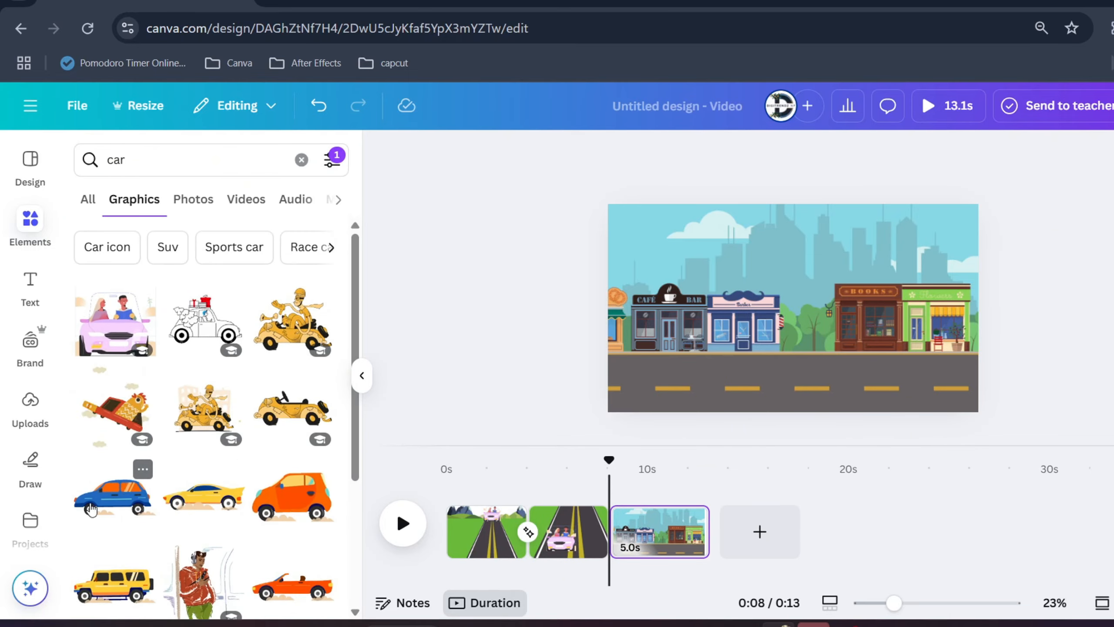
Insert the animated yellow sports car on the third page, shrink it and place it at the right end of the road.
click(216, 505)
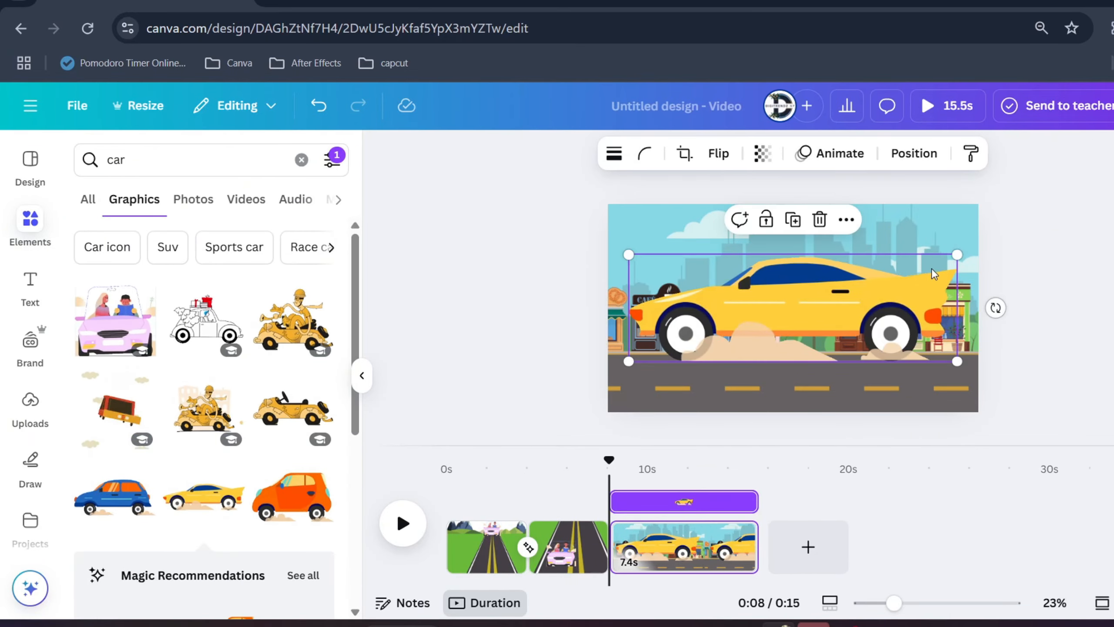
drag(994, 241, 756, 320)
drag(709, 349, 925, 379)
Search the animated graphics for "helicopter" and insert the blue helicopter into the shop street scene.
triple_click(160, 166)
text(heli)
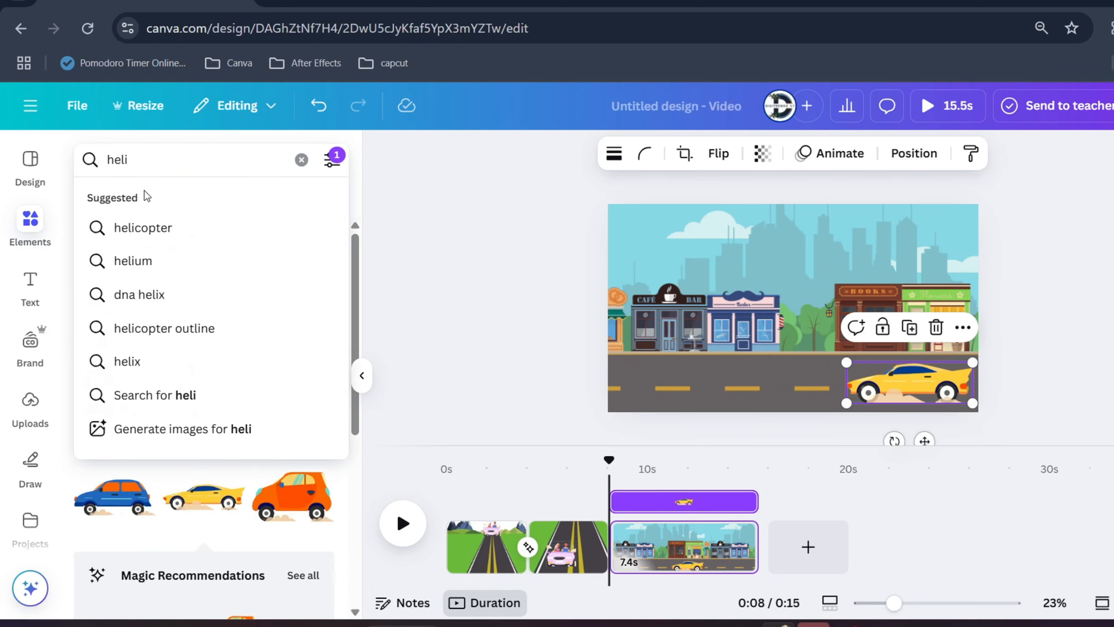
click(144, 227)
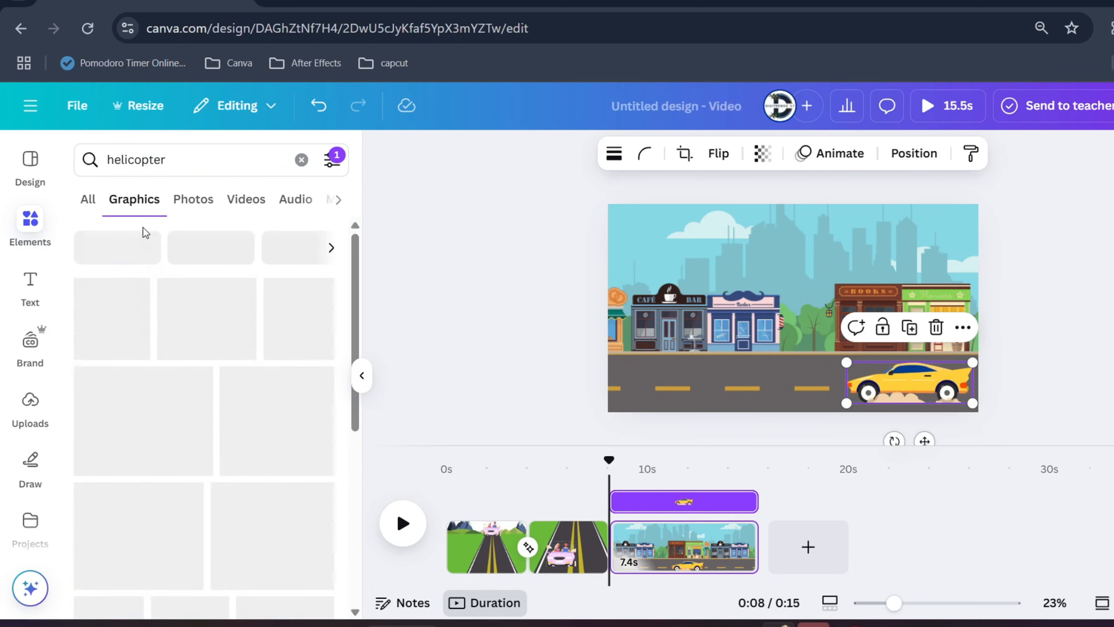
click(113, 322)
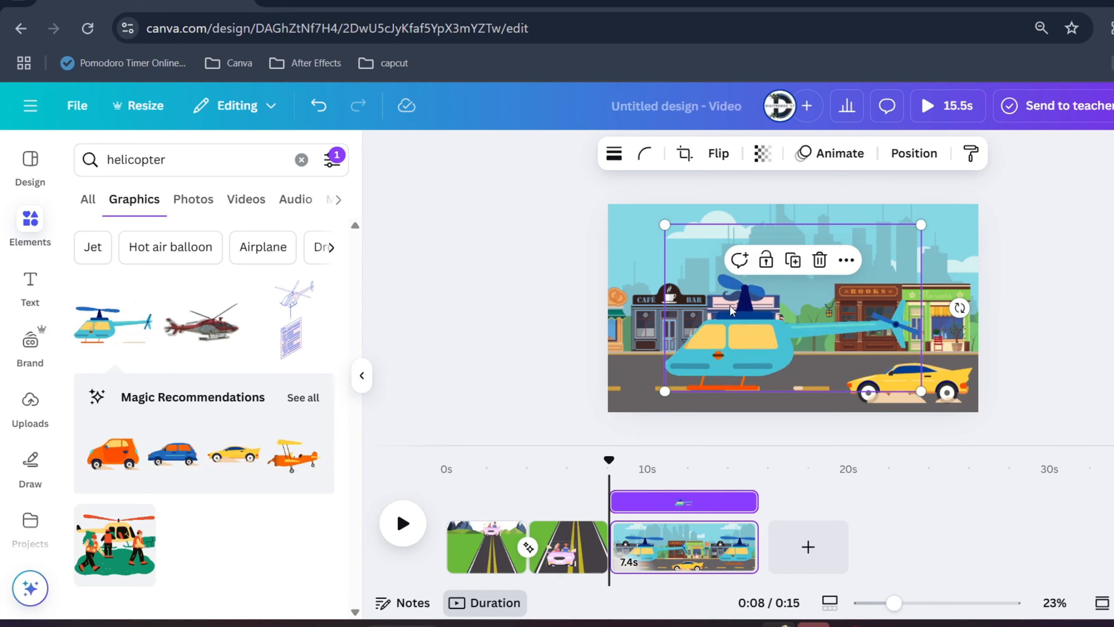
Shrink the helicopter, flip it horizontally and place it in the upper-left sky, partly past the page's left edge.
click(921, 388)
click(742, 316)
drag(722, 281, 656, 241)
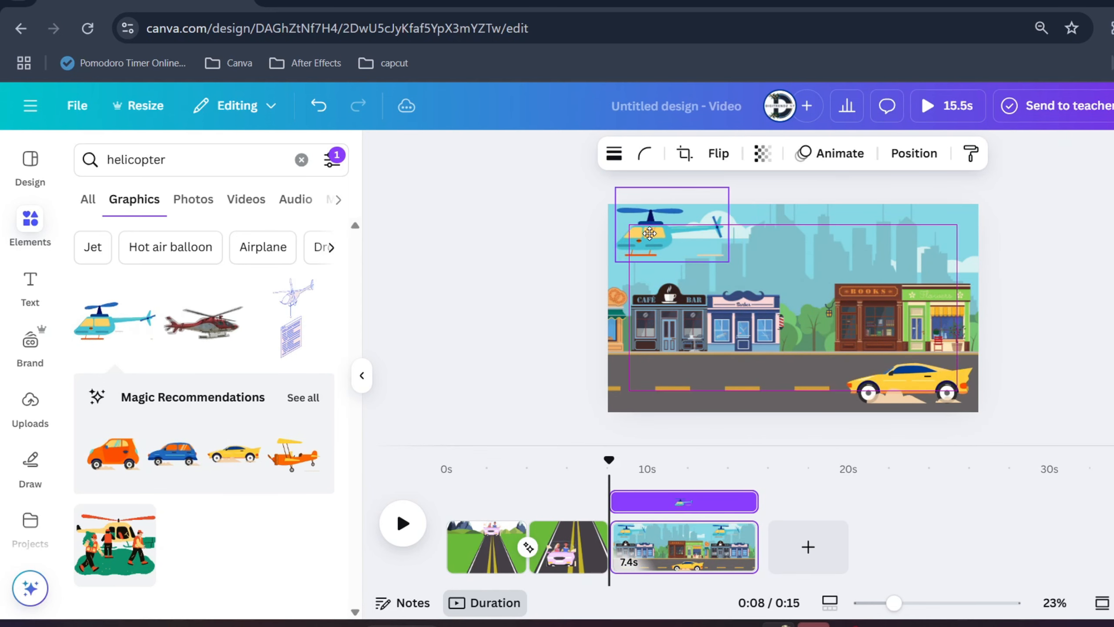
click(723, 154)
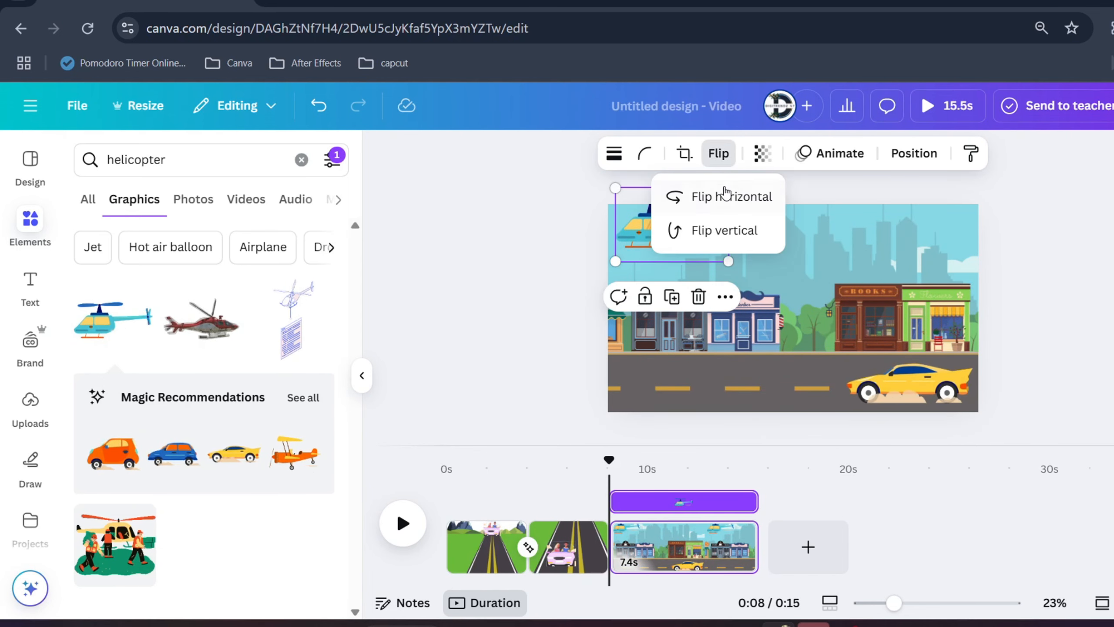
drag(619, 248, 575, 258)
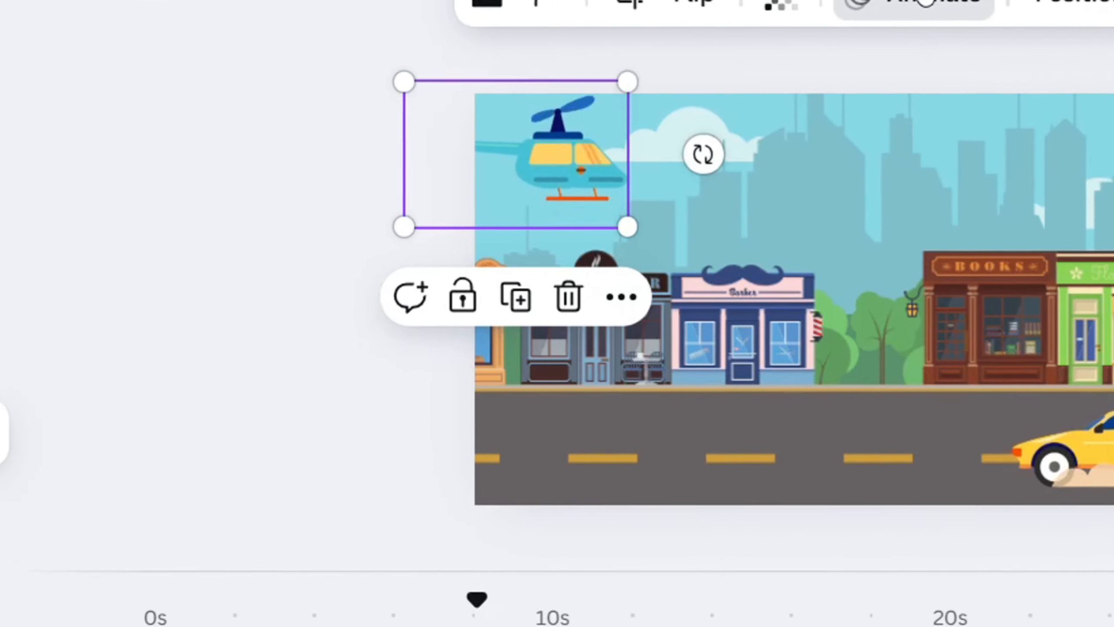
Create a custom animation moving the helicopter in a straight line across the sky past the right edge, with the Steady movement style.
click(628, 49)
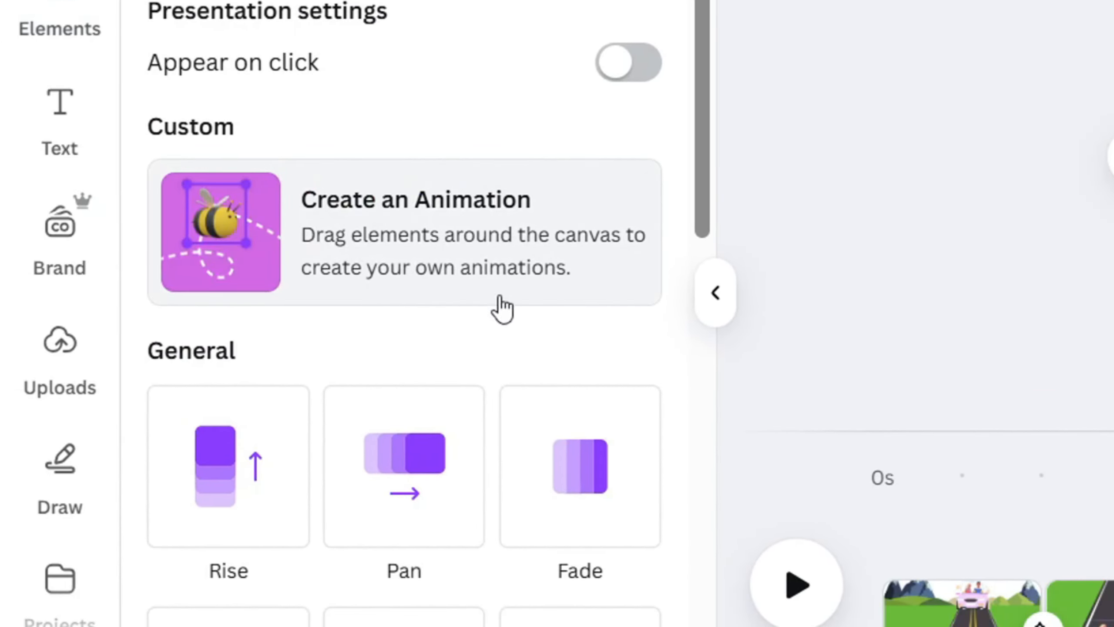
click(361, 232)
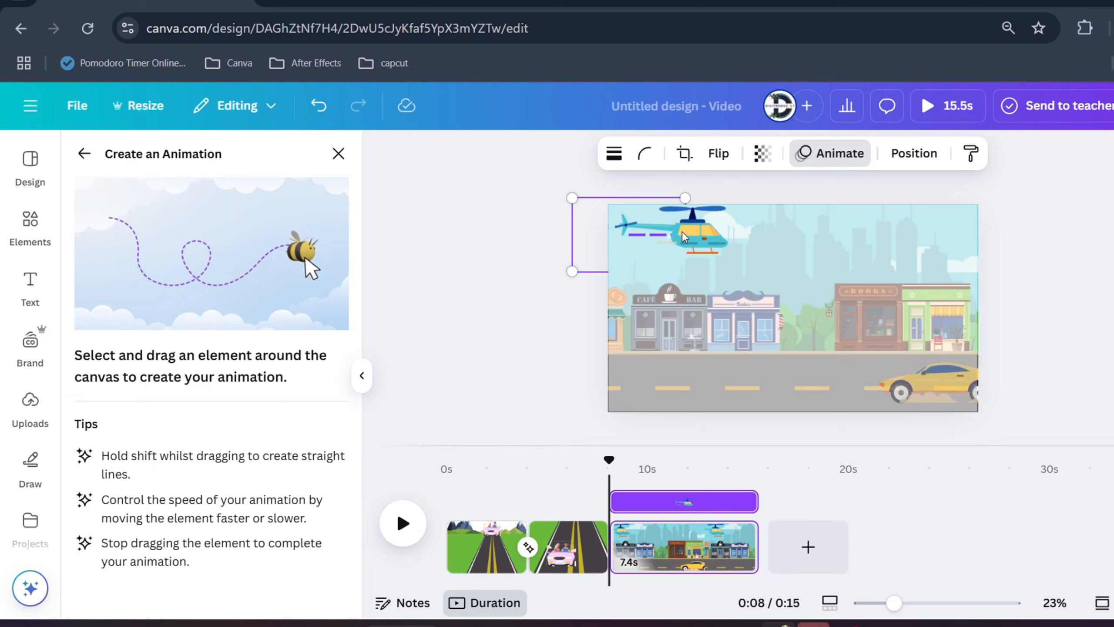
drag(751, 245, 798, 245)
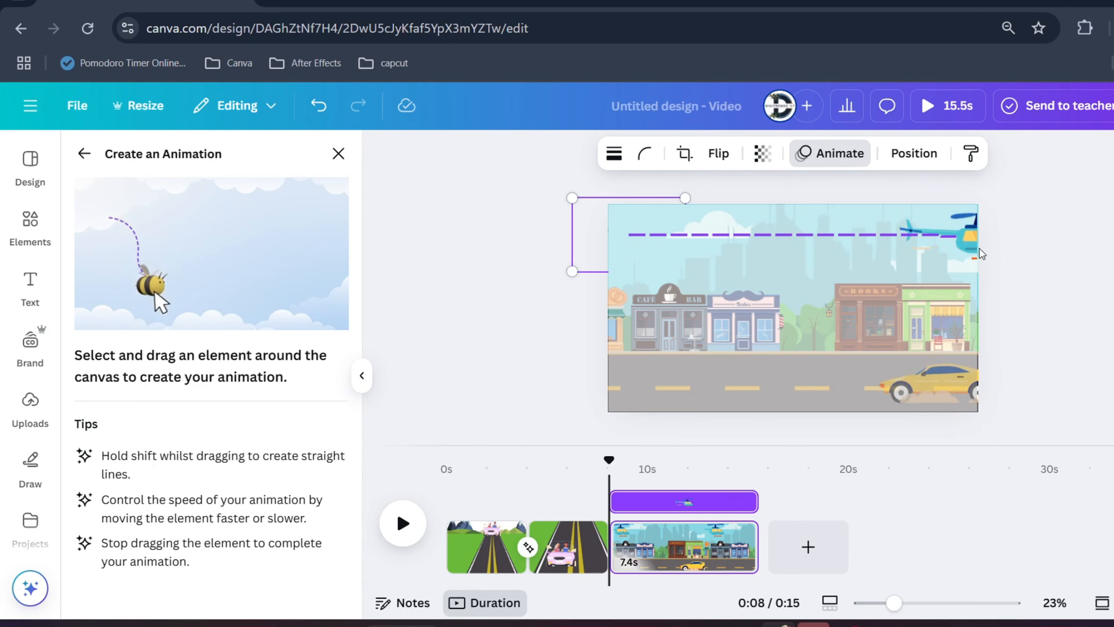
drag(982, 253, 982, 254)
click(188, 235)
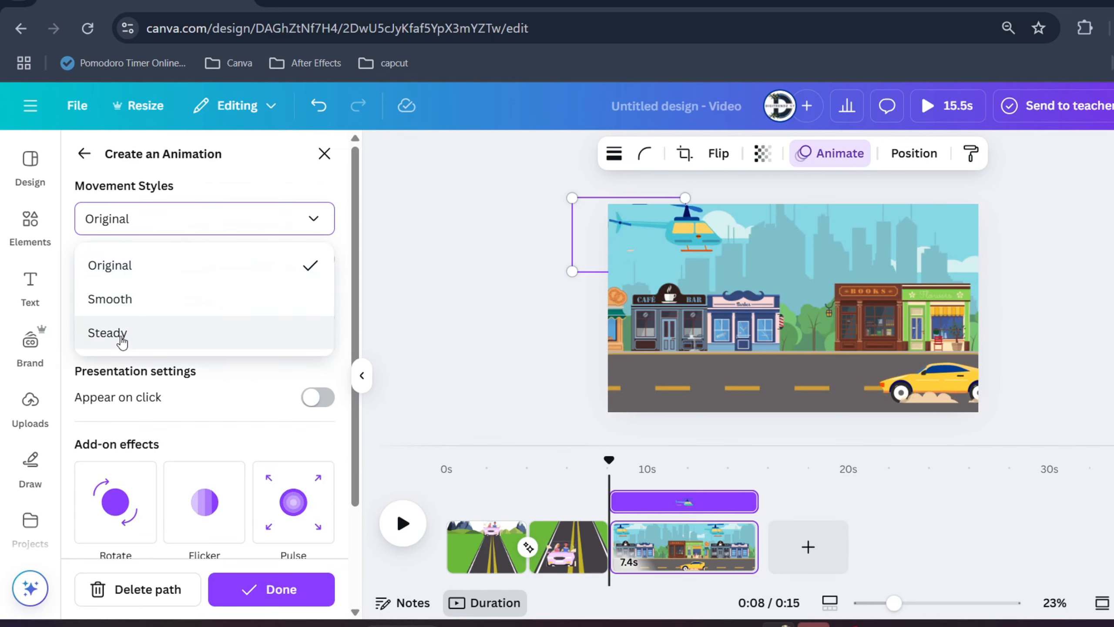
click(149, 333)
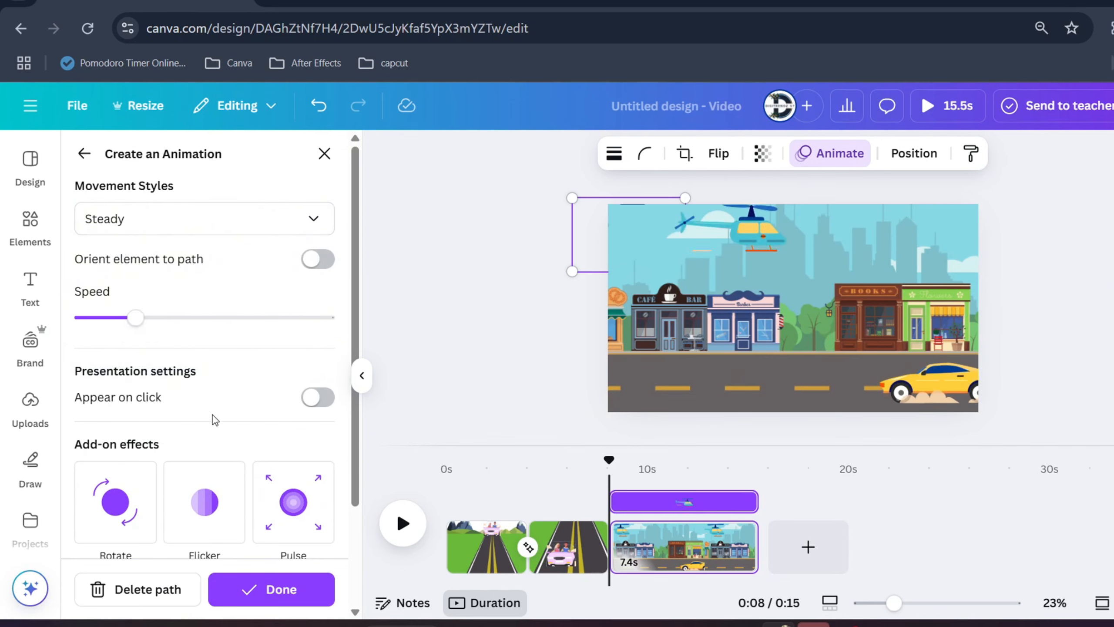
click(272, 588)
Create a custom animation that drives the yellow car straight along the road to the left and off the page, keeping the Original movement style.
click(925, 382)
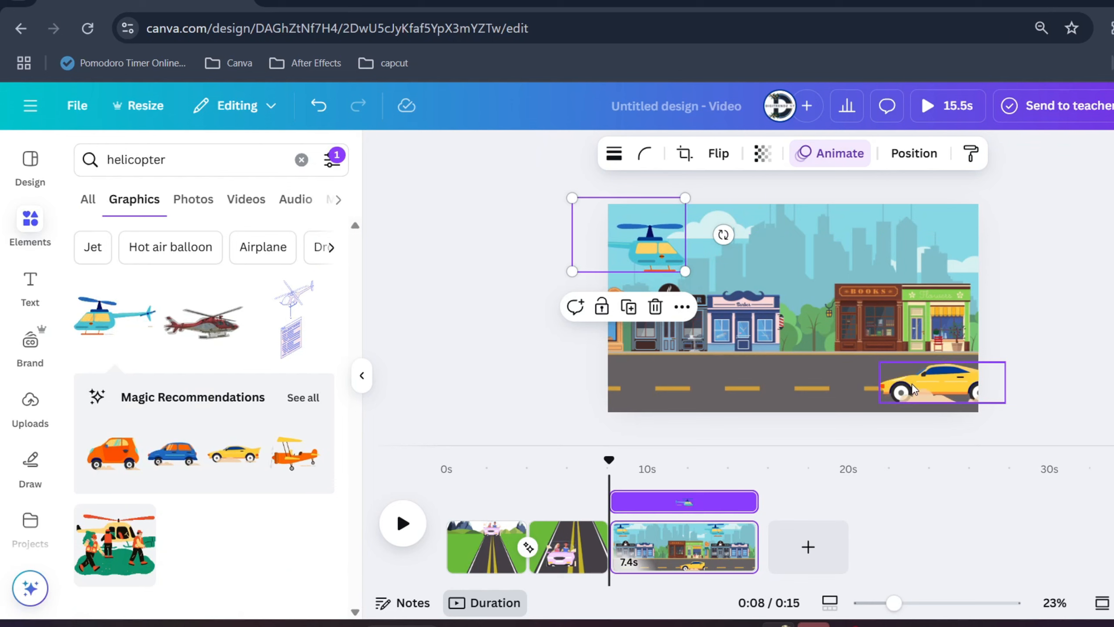
click(833, 160)
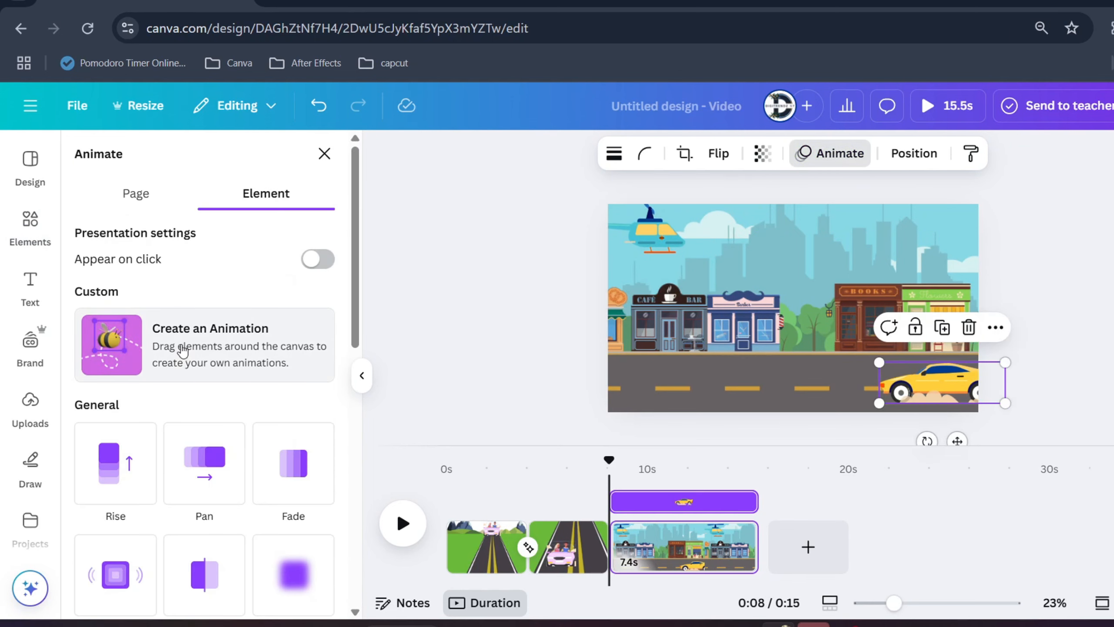
click(159, 368)
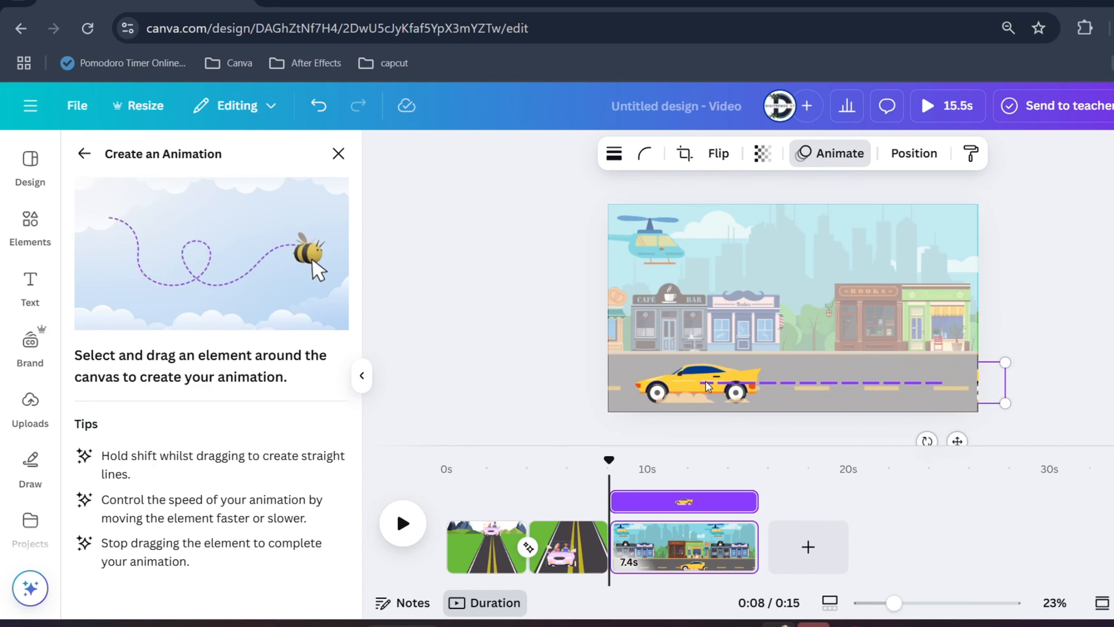
drag(708, 386, 483, 383)
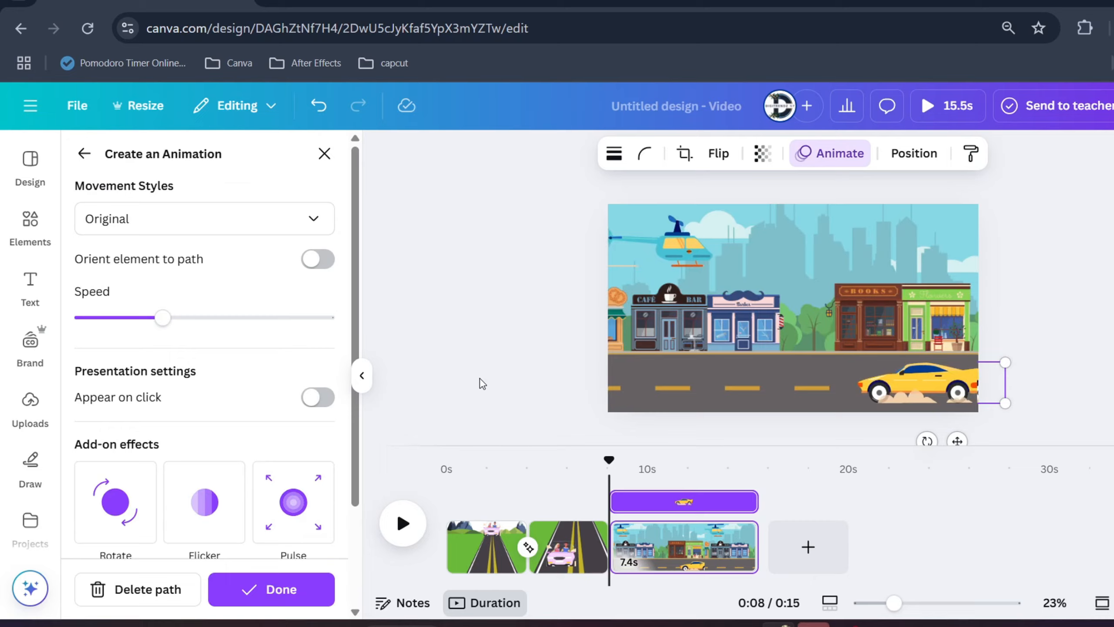
click(271, 589)
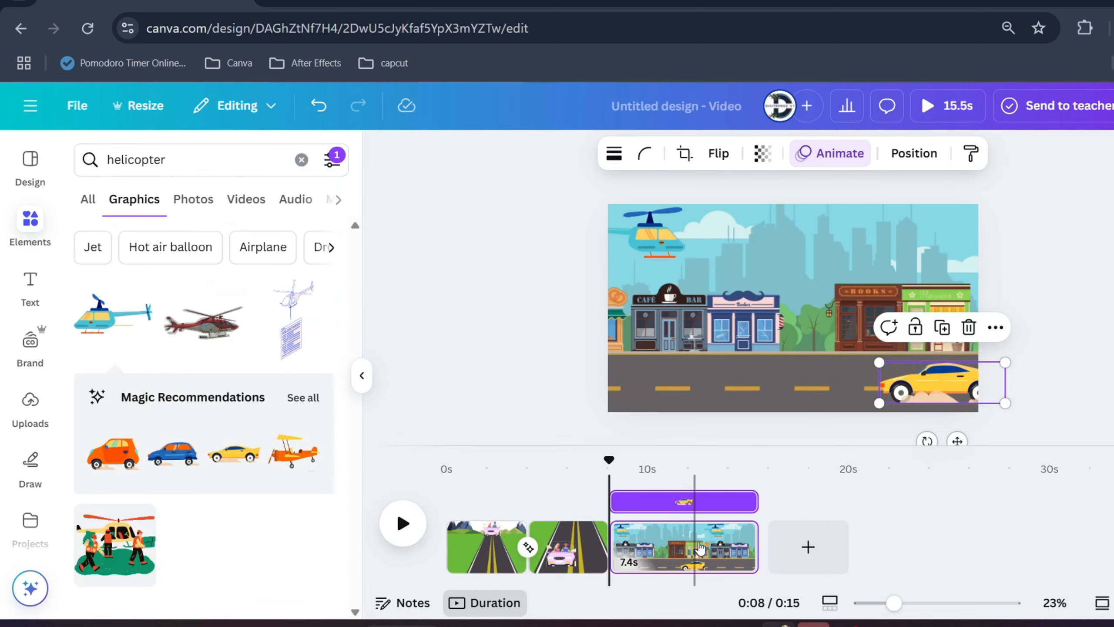
Add a blank fourth page and search the animated graphics for "car".
click(790, 554)
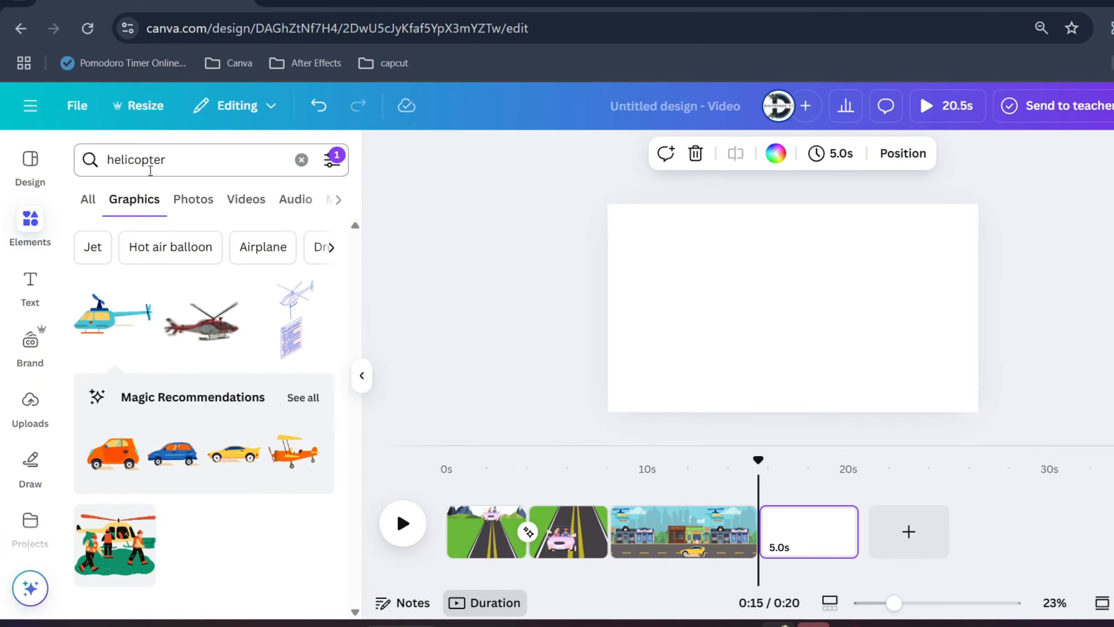
double_click(145, 160)
text(car)
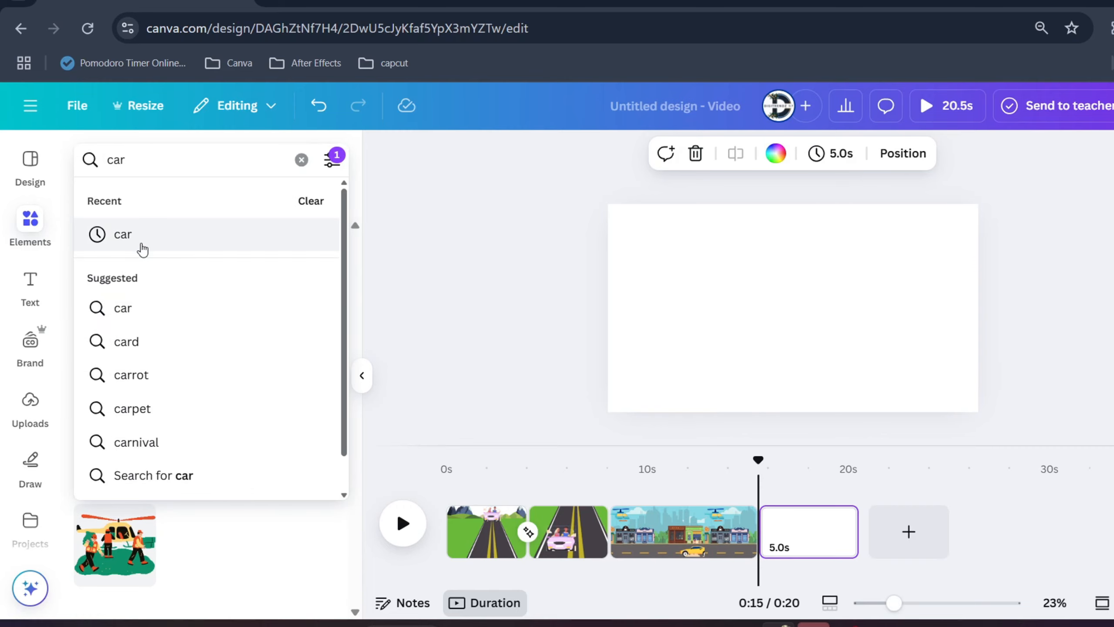
click(143, 243)
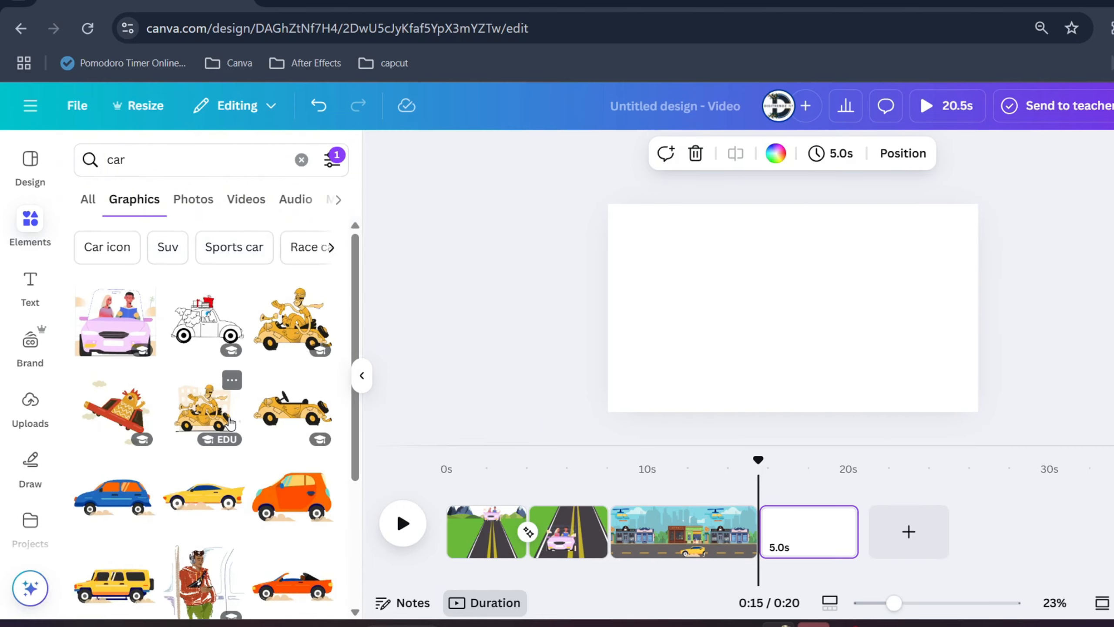
Insert the animated orange convertible on the fourth page, shrink it and place it in the lower-left area.
scroll(284, 487, down, 2)
click(284, 487)
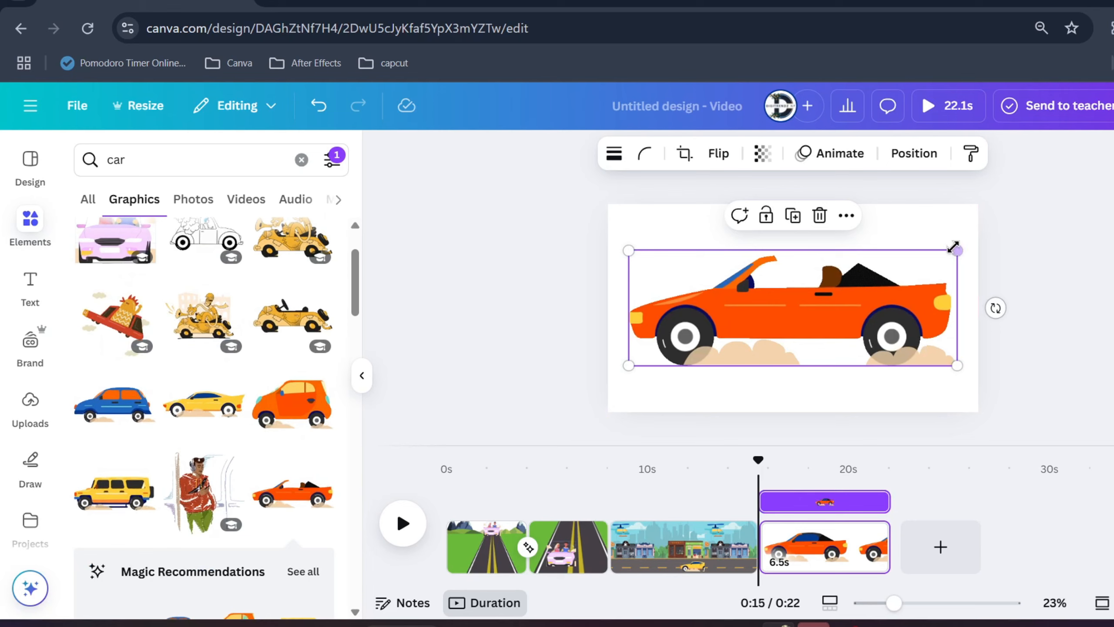
drag(955, 250, 787, 308)
drag(721, 341, 720, 376)
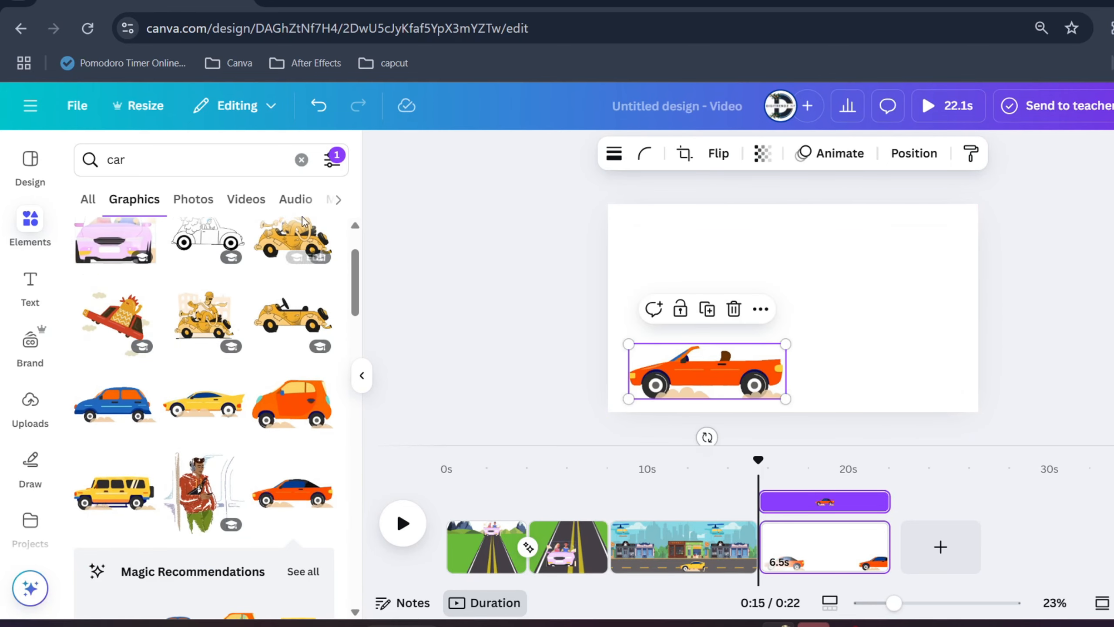
Search the graphics for "street" and include static results in the animation filter.
click(230, 168)
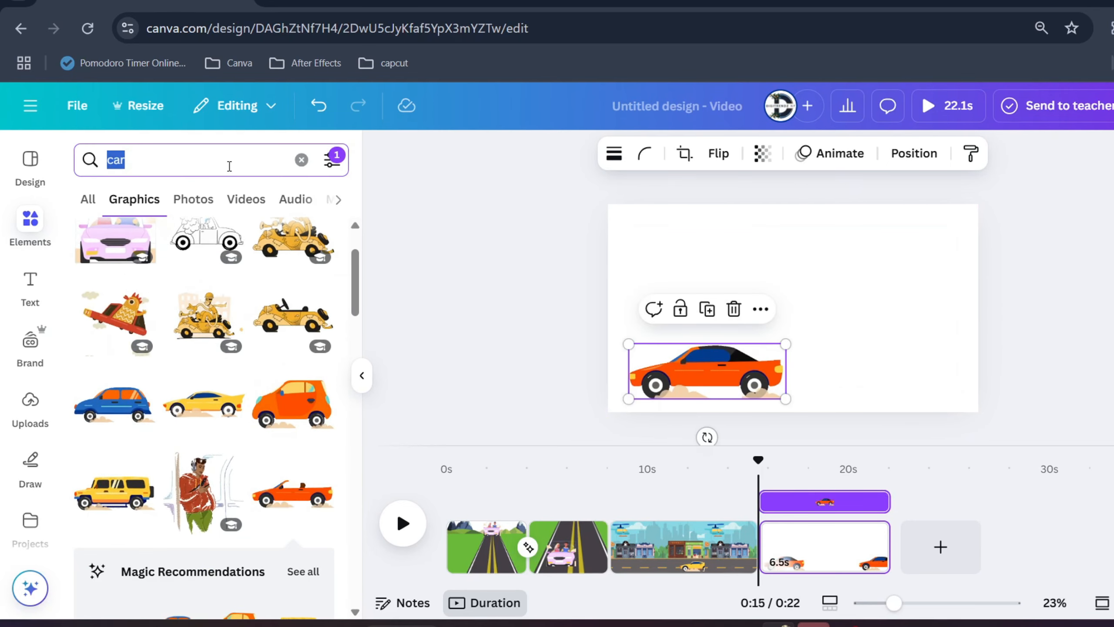
text(street)
key(Return)
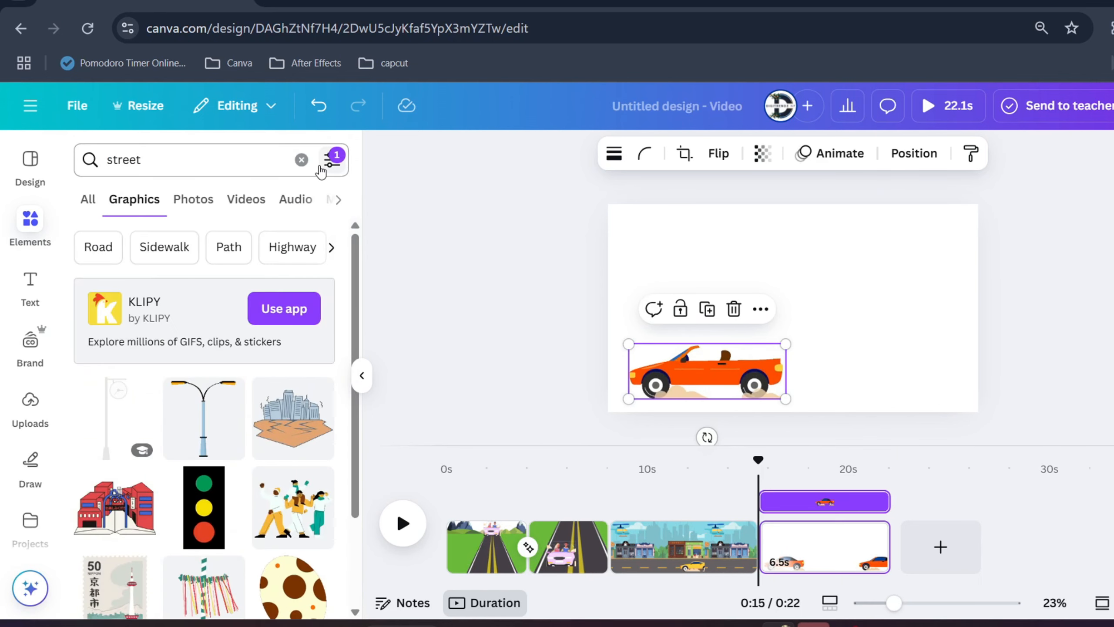
click(322, 170)
scroll(188, 395, down, 4)
click(137, 325)
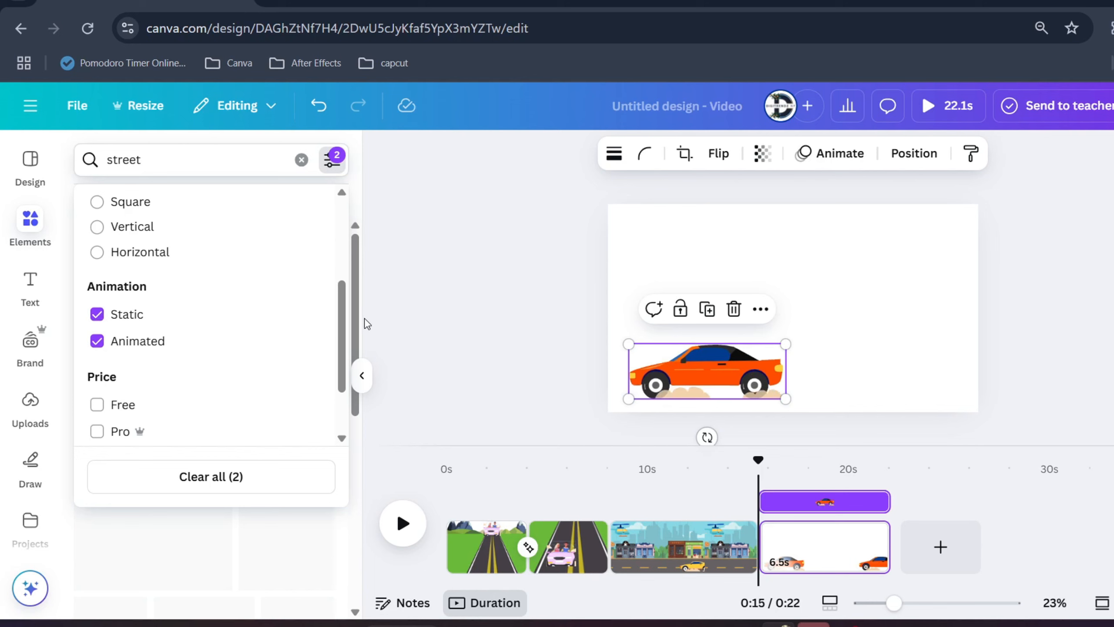
click(392, 306)
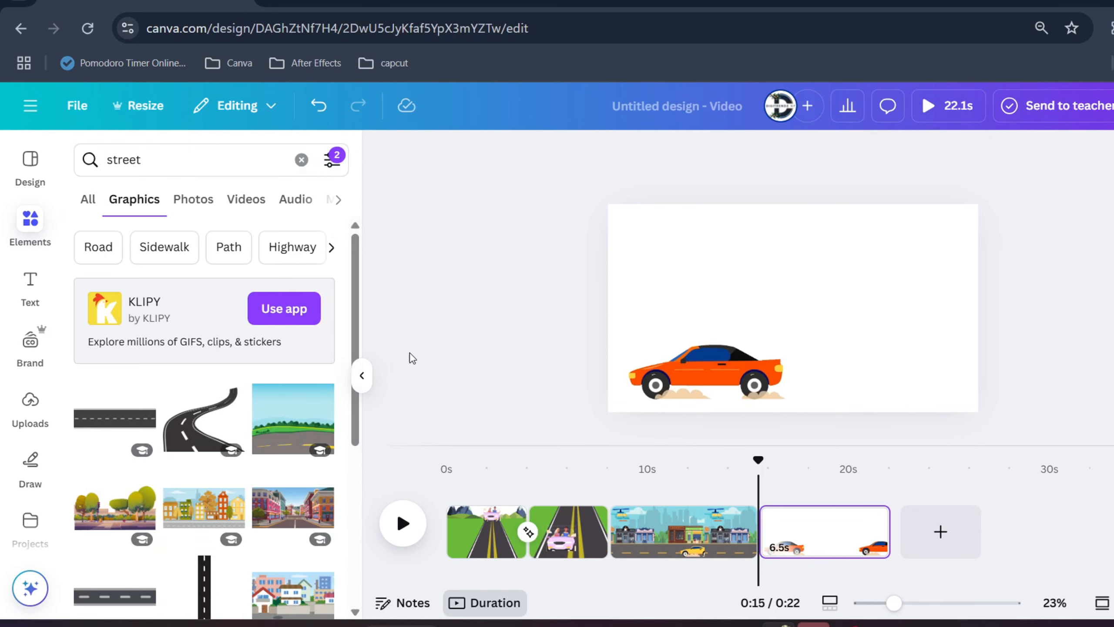
Insert the autumn street with colourful buildings and enlarge it beyond the page, aligning its left end and road with the page's lower-left corner.
click(195, 522)
drag(779, 295, 658, 225)
drag(731, 261, 1062, 420)
drag(970, 360, 975, 329)
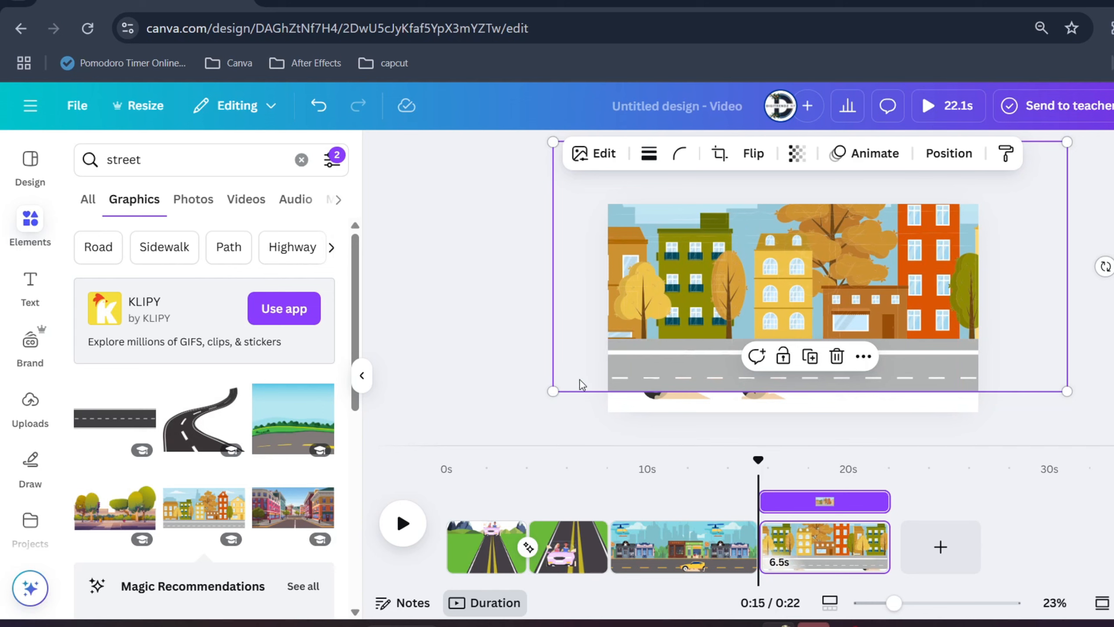
drag(554, 390, 528, 402)
drag(893, 603, 868, 608)
drag(661, 355, 563, 400)
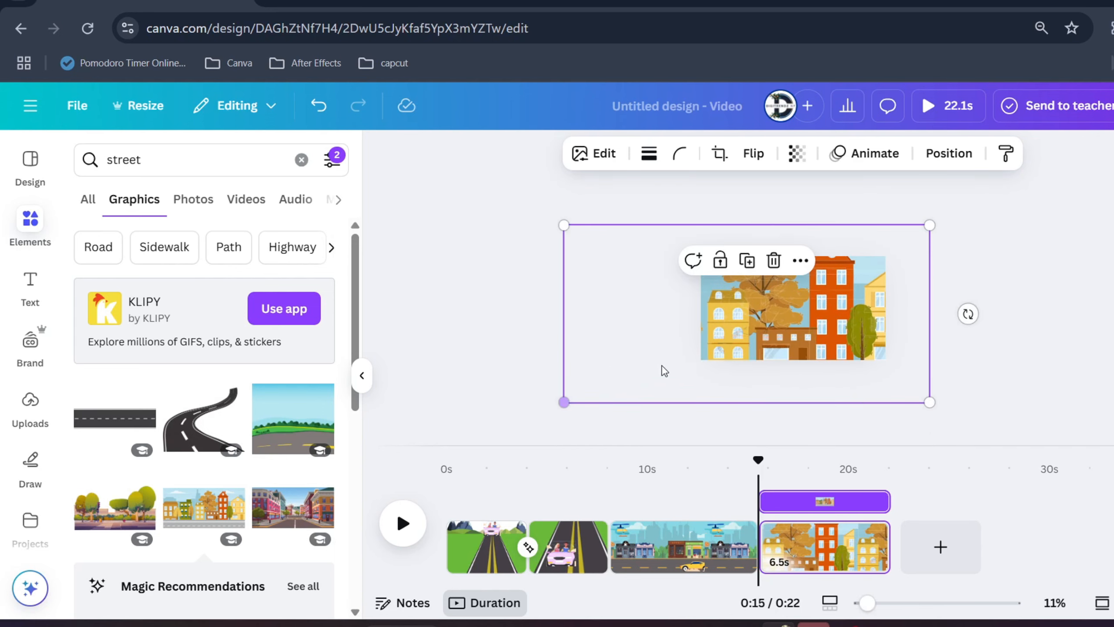
drag(800, 338, 928, 300)
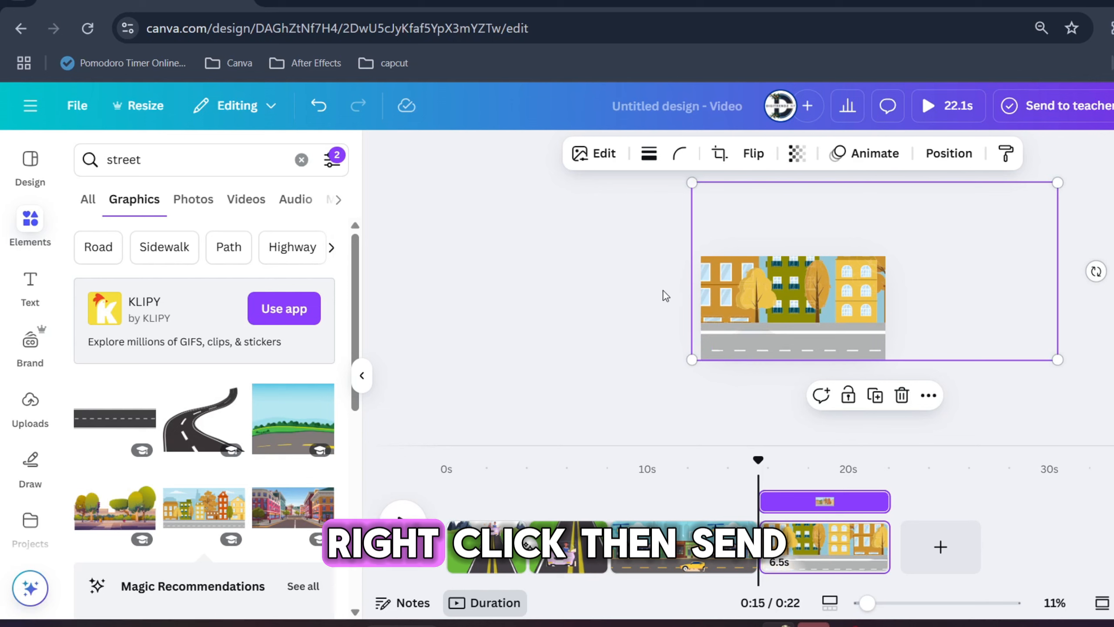
Send the autumn street graphic to the back so that it lies behind the orange car.
right_click(802, 297)
mouse_move(856, 334)
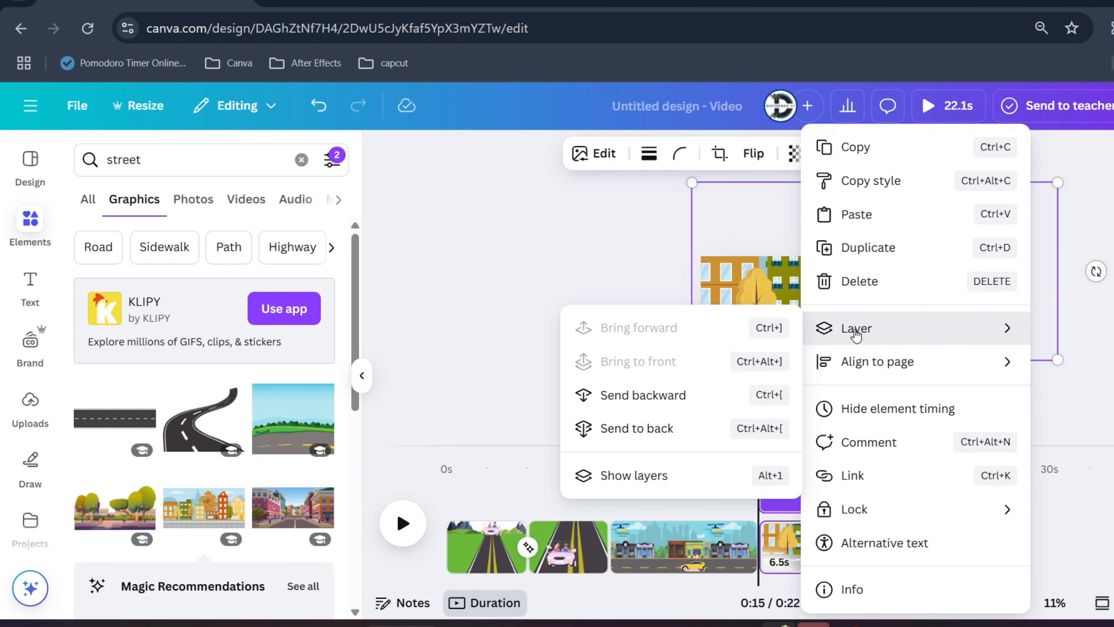
click(660, 426)
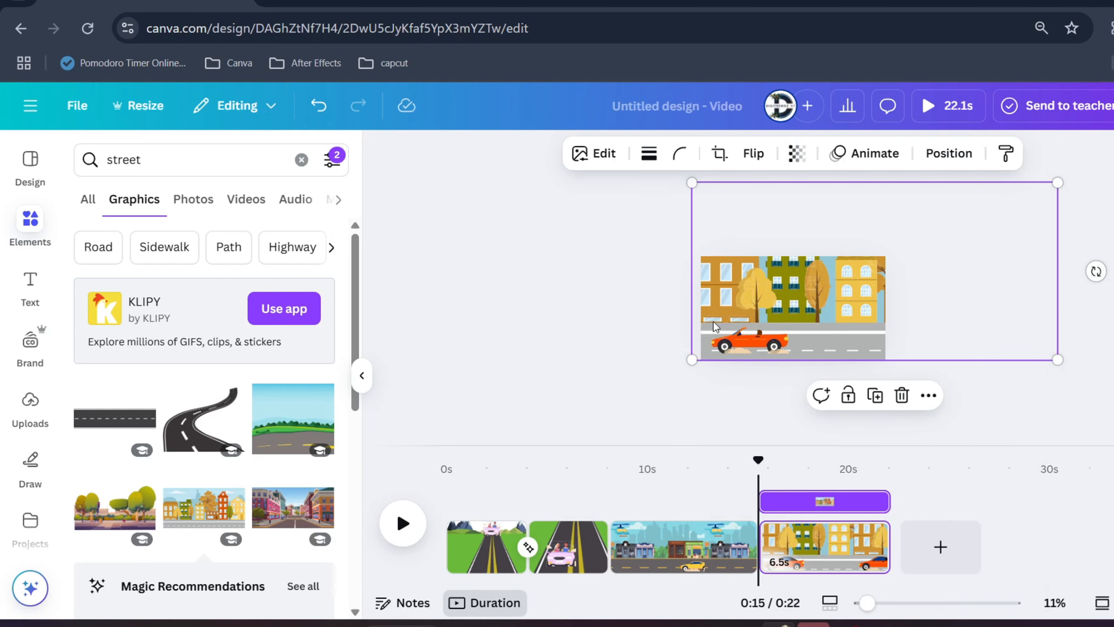
Flip the orange car on the autumn street horizontally so that it faces right.
click(751, 347)
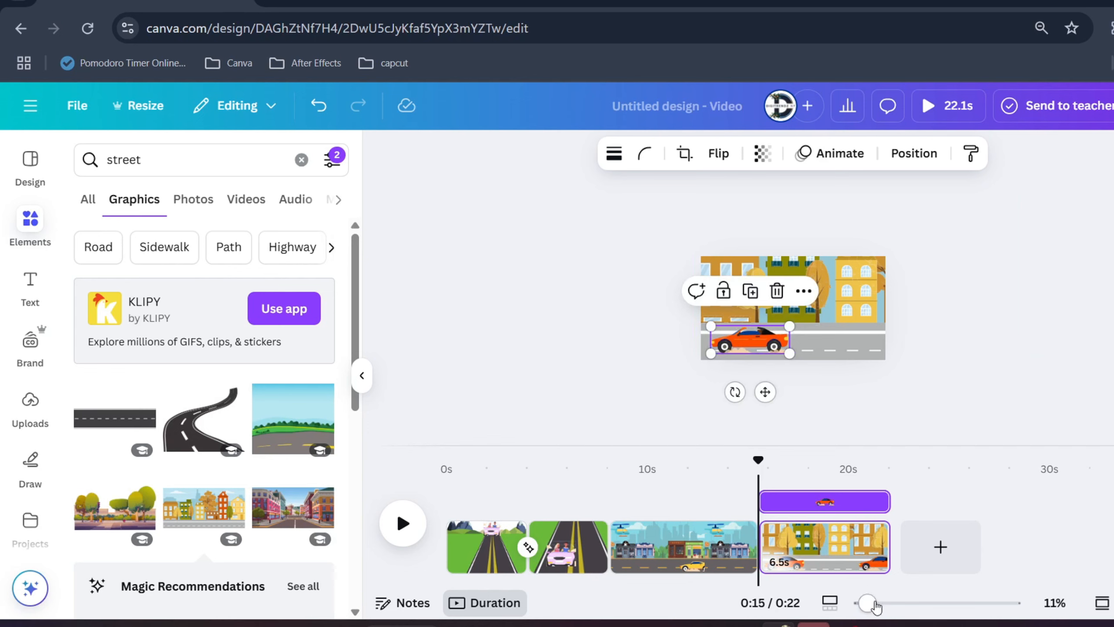
drag(867, 603, 895, 603)
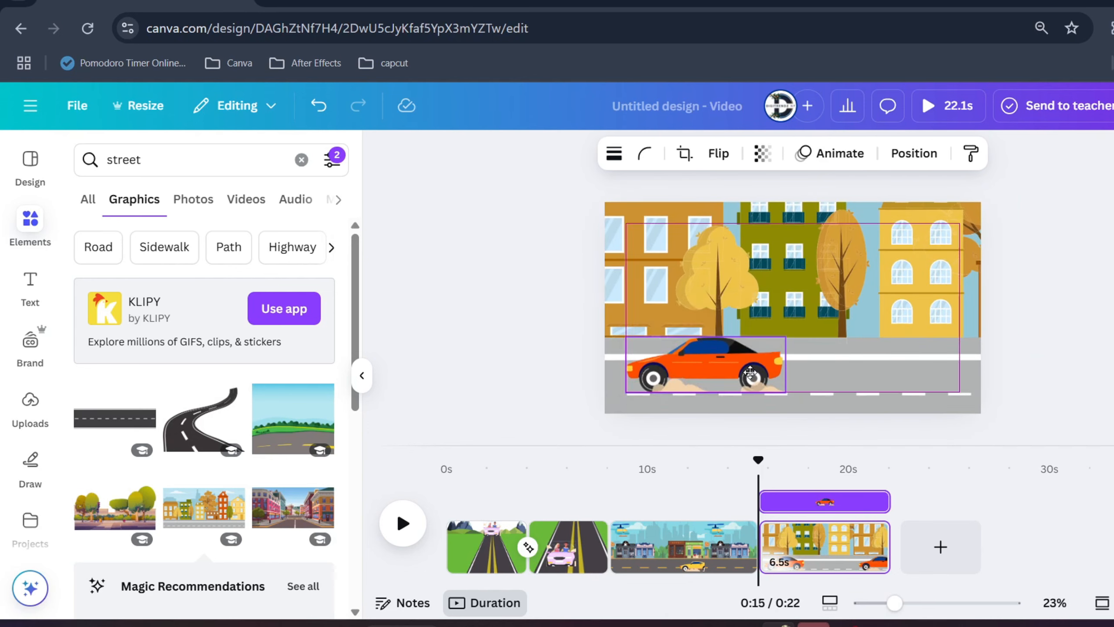
click(715, 154)
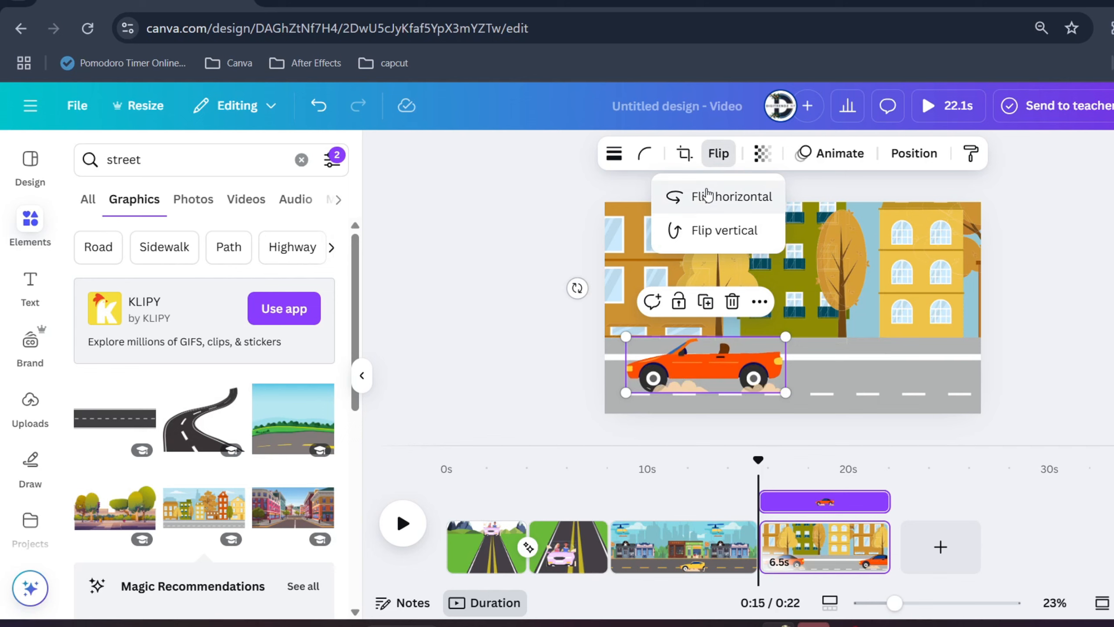
click(684, 196)
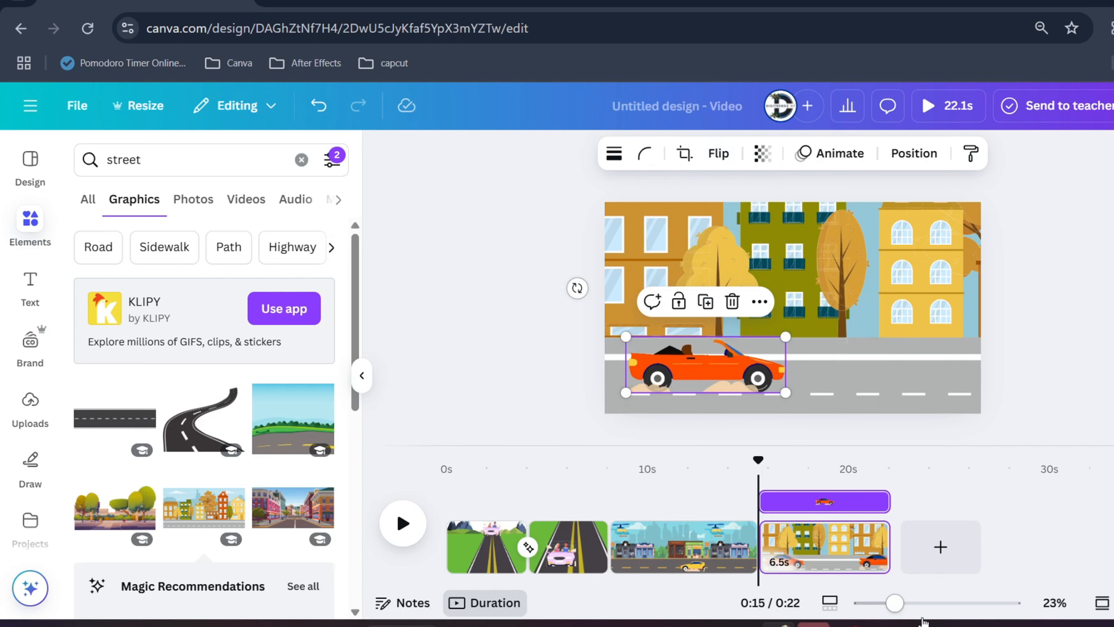
mouse_move(894, 604)
mouse_down()
mouse_move(917, 605)
mouse_move(874, 608)
mouse_up()
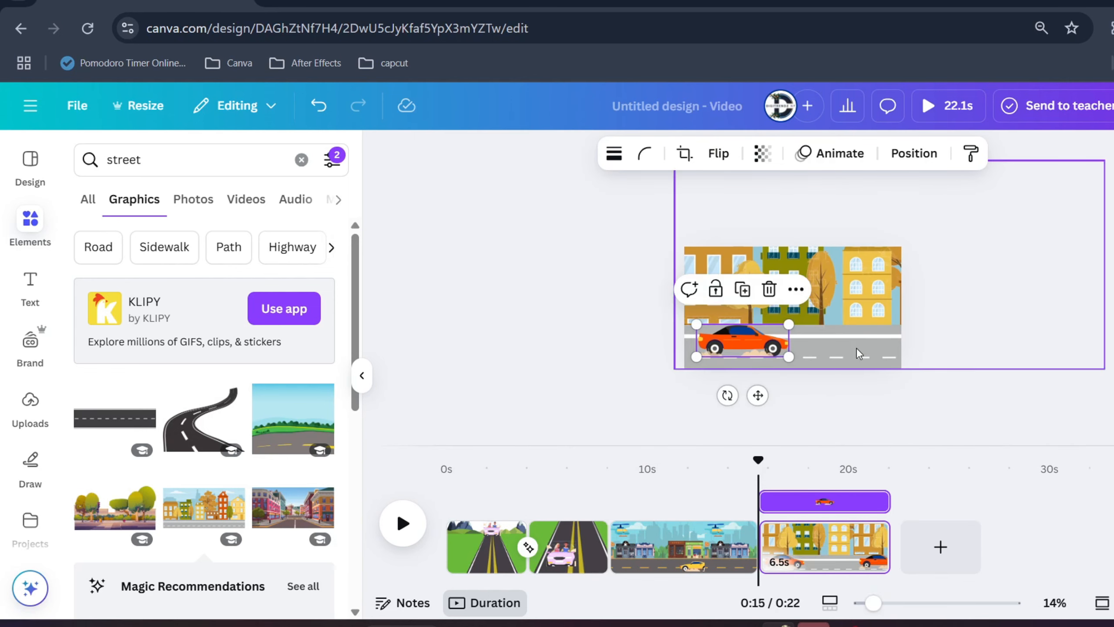
click(628, 317)
click(752, 342)
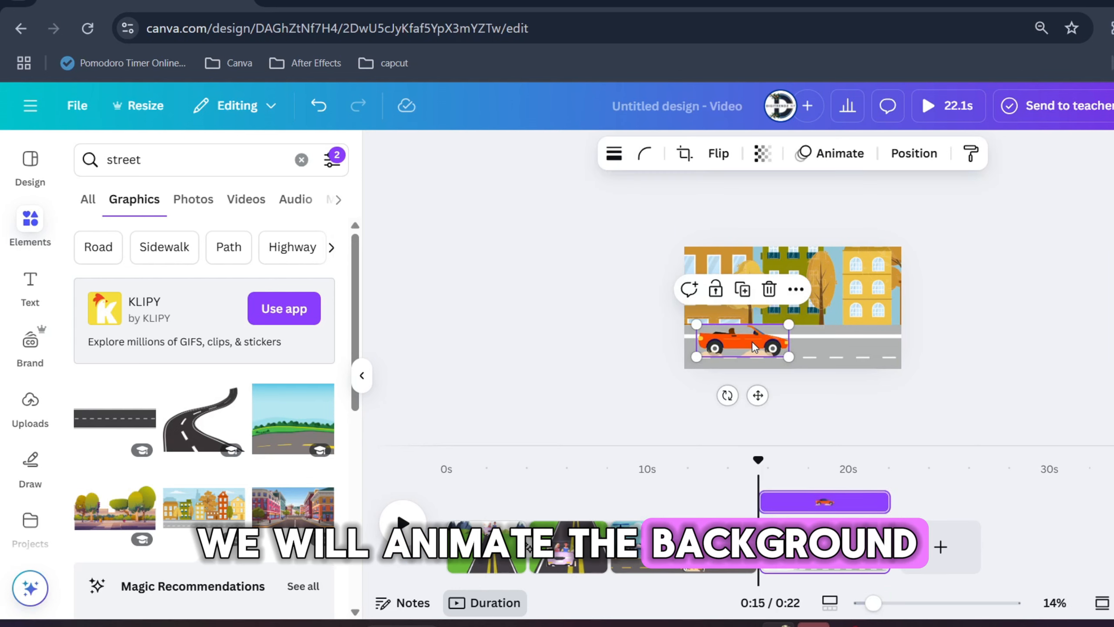
Create a custom animation path for the autumn street graphic that moves it leftward behind the orange car.
click(847, 270)
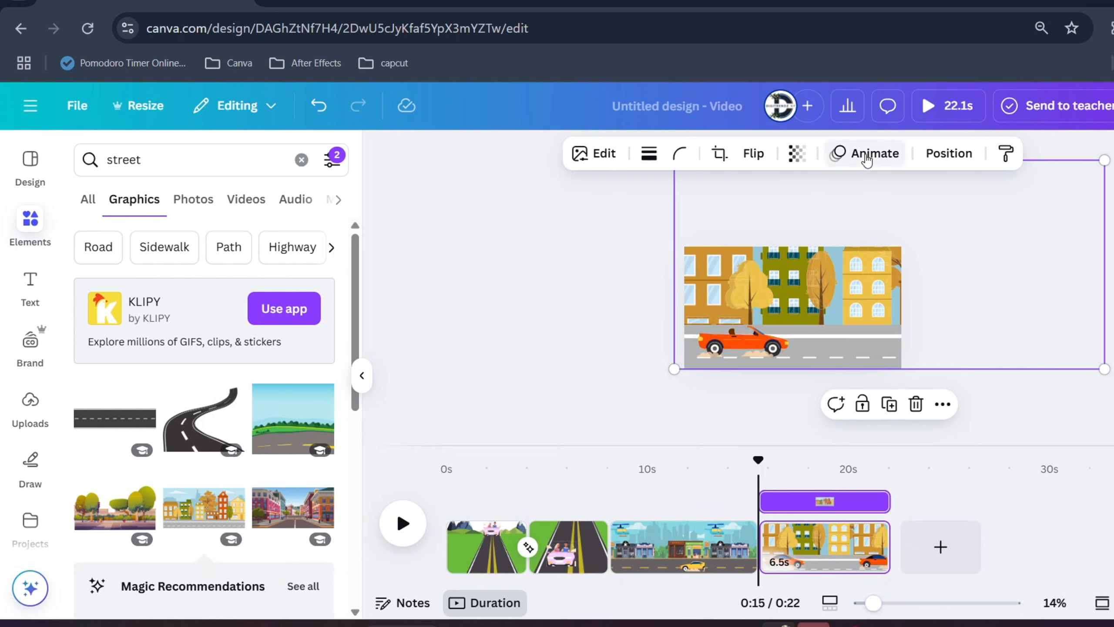
click(872, 161)
click(226, 366)
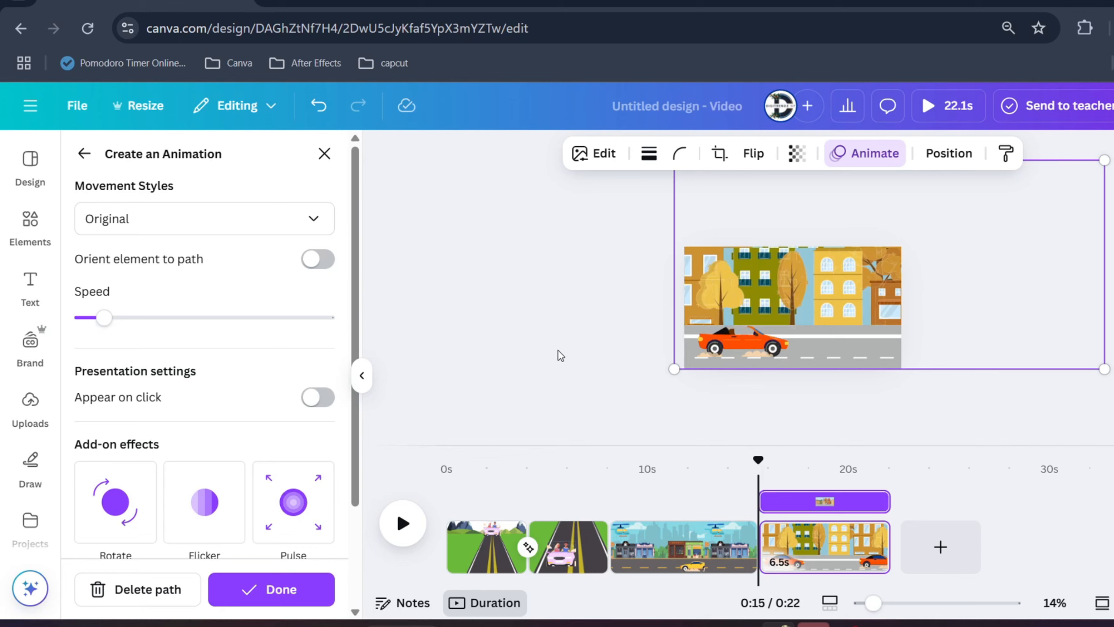
Set the movement style of the autumn street's motion path to Steady and finish the animation.
click(158, 236)
click(108, 308)
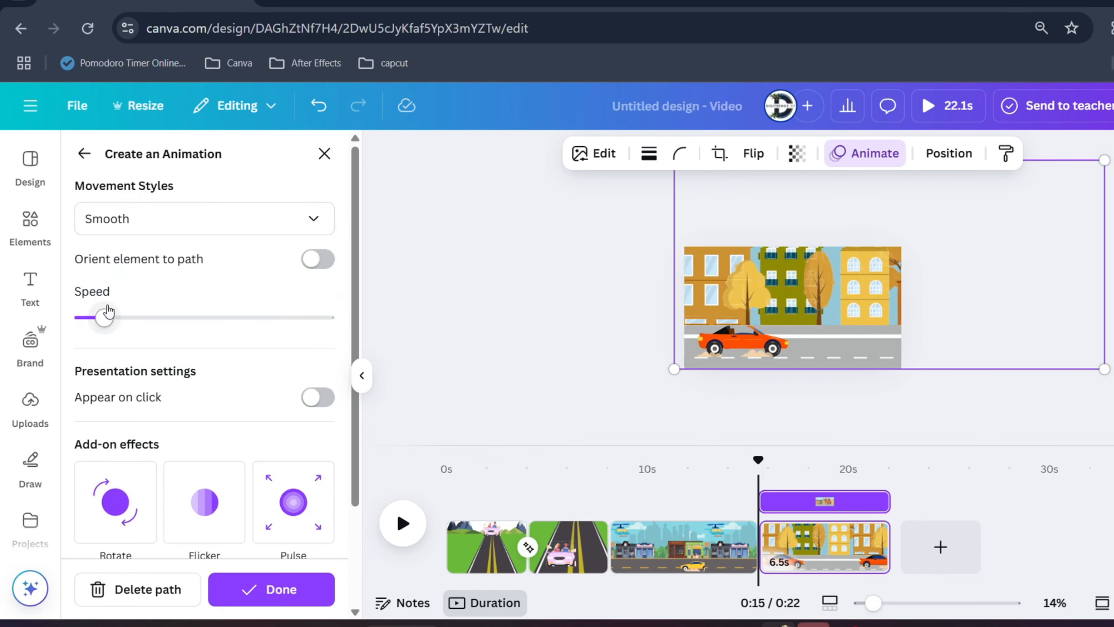
click(166, 231)
click(132, 330)
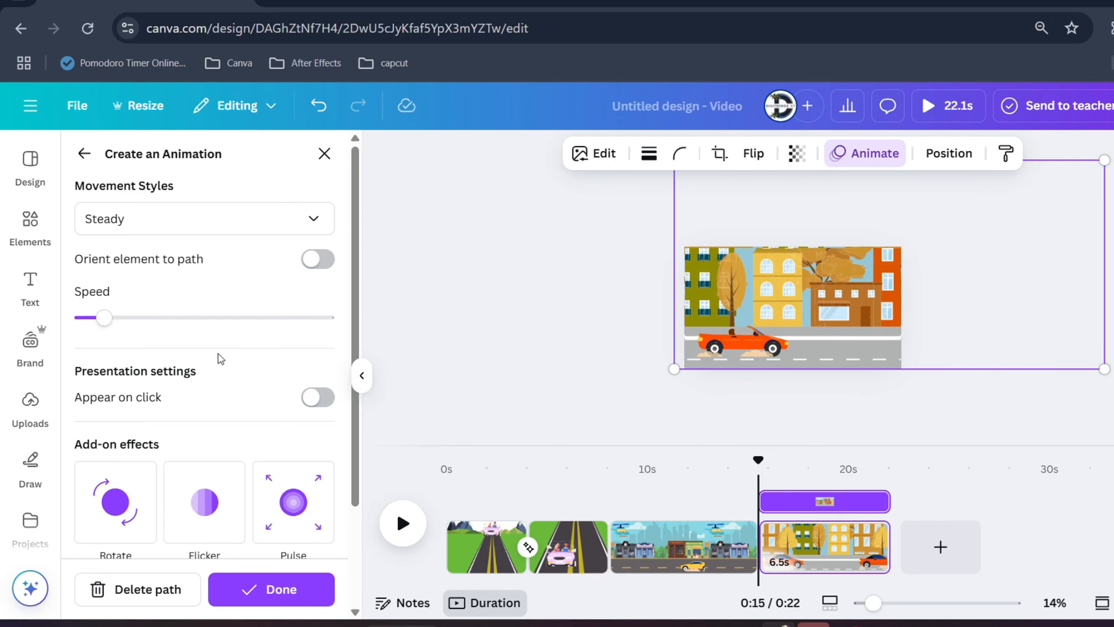
click(273, 589)
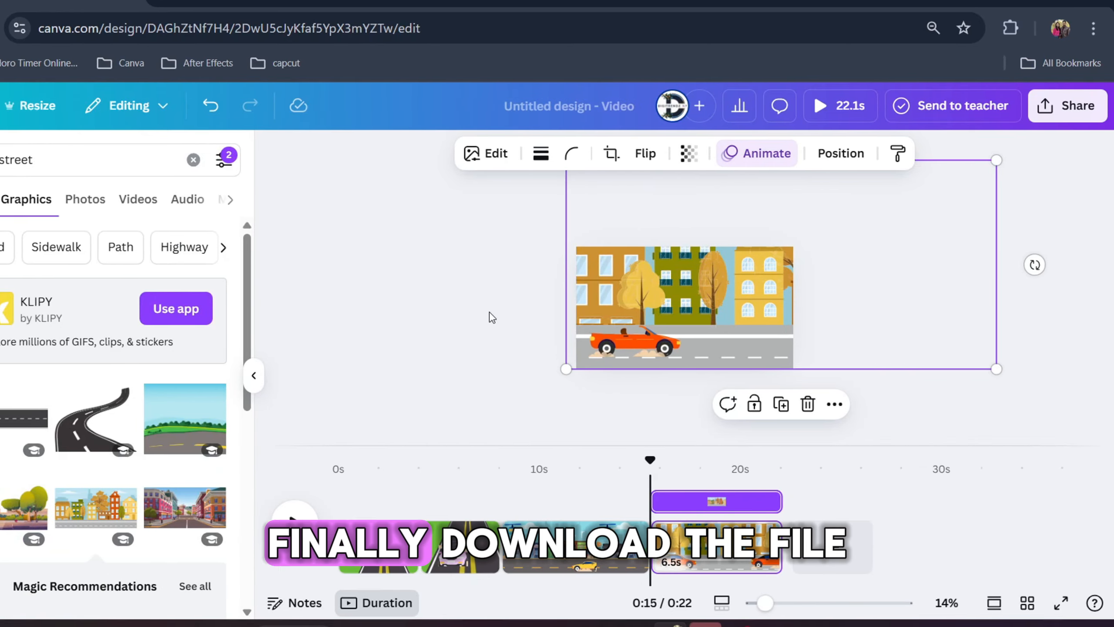
click(489, 311)
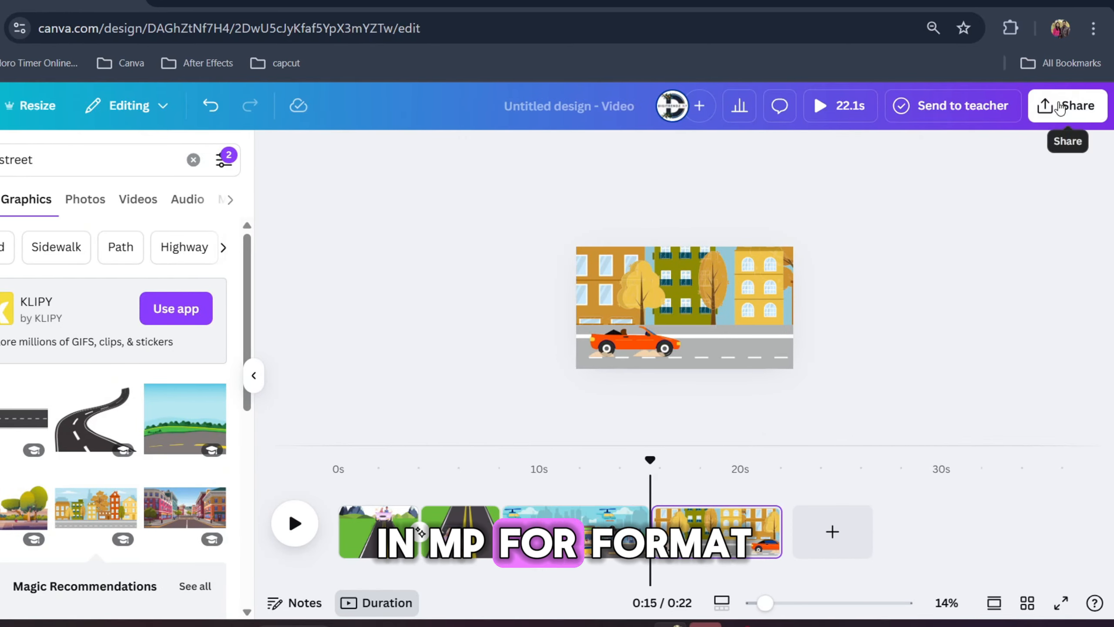